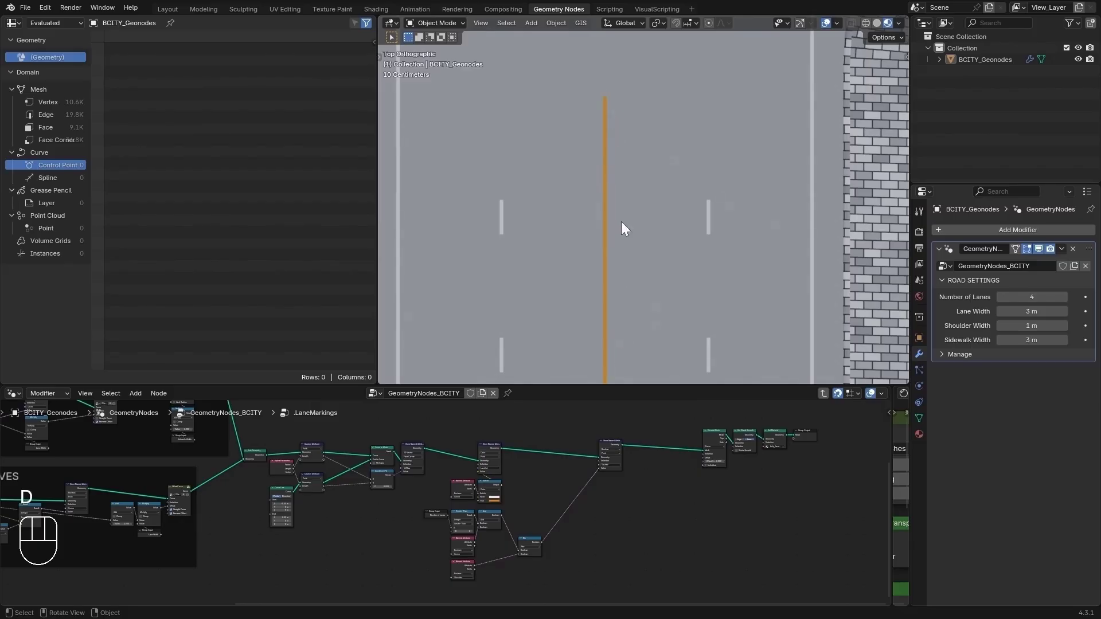
Step: Compare the road's centre marking by setting the Number of Lanes to 2 and back to 4
{"action": "scroll", "coordinate": [593, 333], "scroll_direction": "down", "scroll_amount": 3}
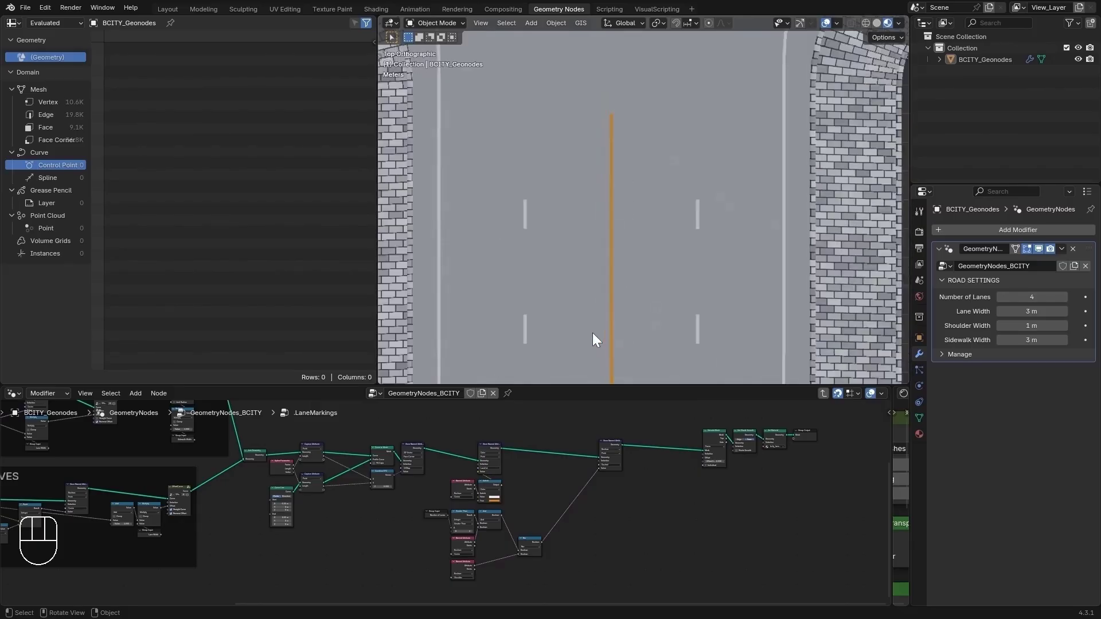
{"action": "left_click", "coordinate": [999, 297]}
{"action": "left_click", "coordinate": [1000, 297]}
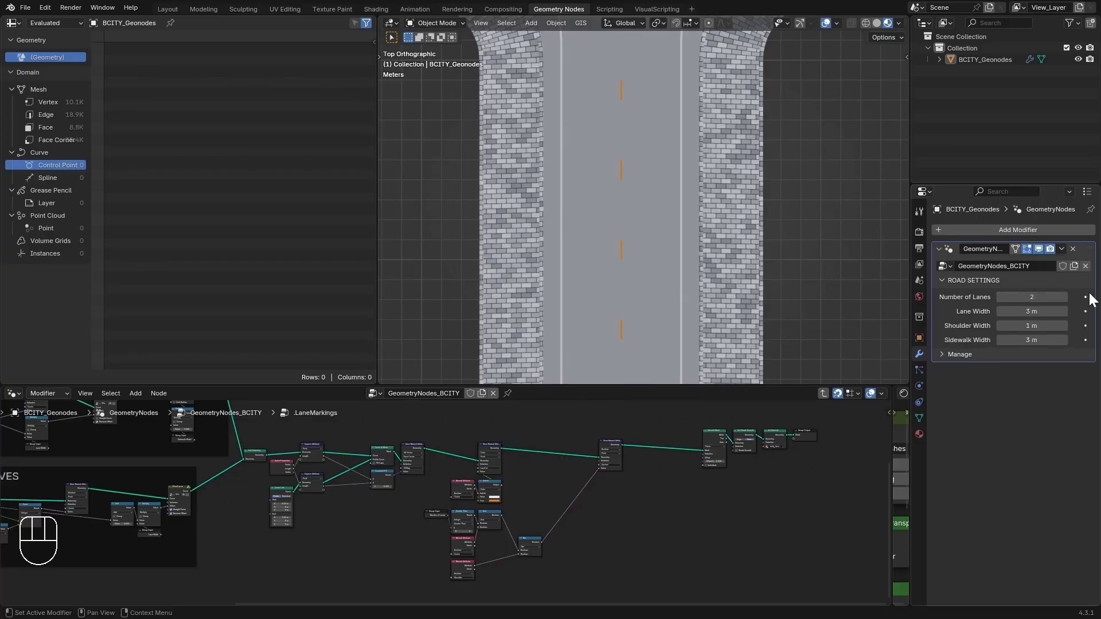
{"action": "left_click", "coordinate": [1065, 296]}
{"action": "left_click", "coordinate": [1064, 296]}
{"action": "scroll", "coordinate": [669, 210], "scroll_direction": "down", "scroll_amount": 1}
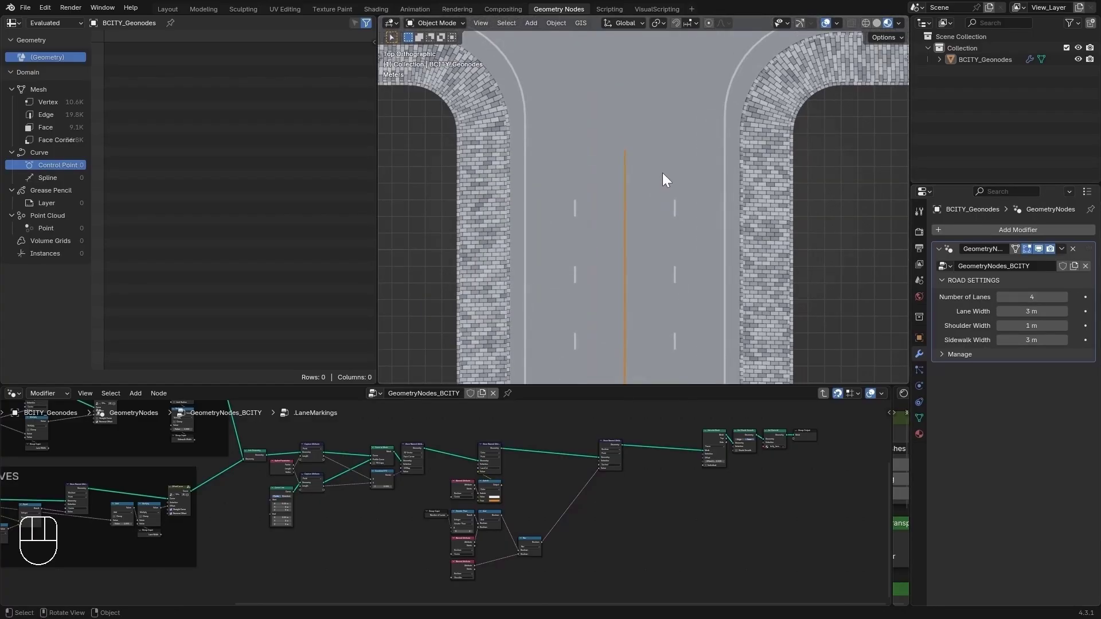
{"action": "scroll", "coordinate": [360, 528], "scroll_direction": "up", "scroll_amount": 4}
{"action": "scroll", "coordinate": [481, 528], "scroll_direction": "up", "scroll_amount": 2}
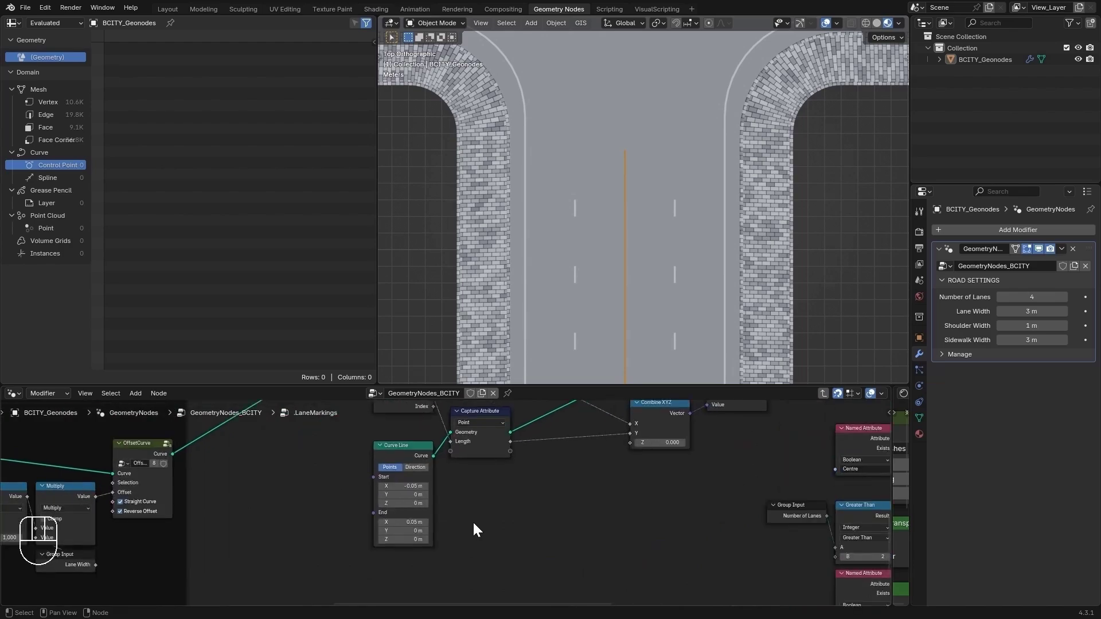
{"action": "left_click", "coordinate": [411, 453]}
{"action": "key", "text": "g"}
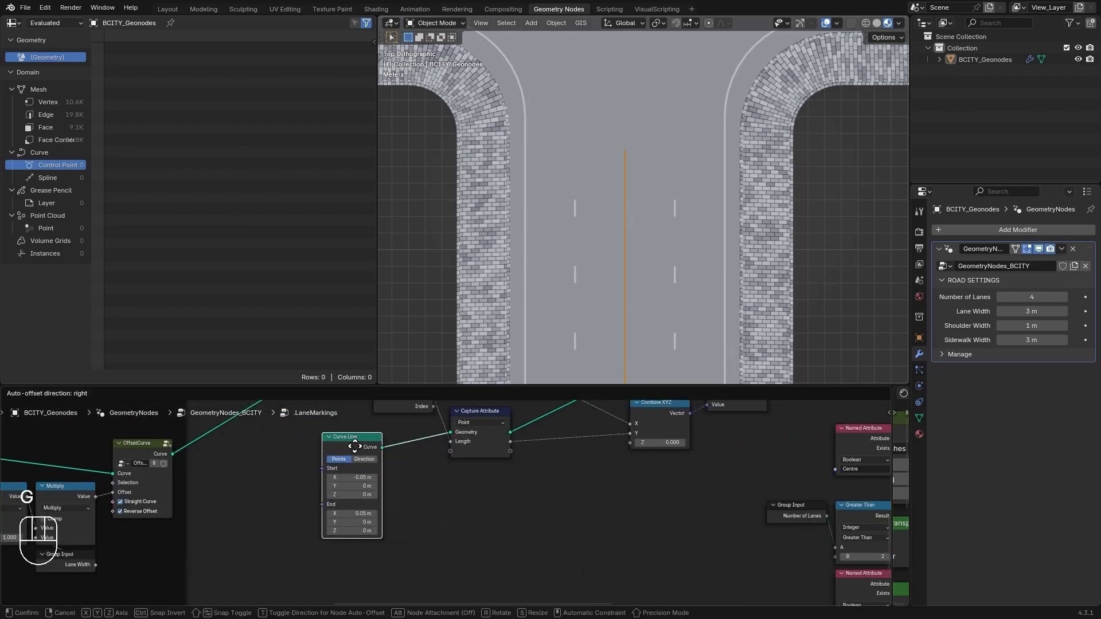
{"action": "right_click", "coordinate": [388, 445]}
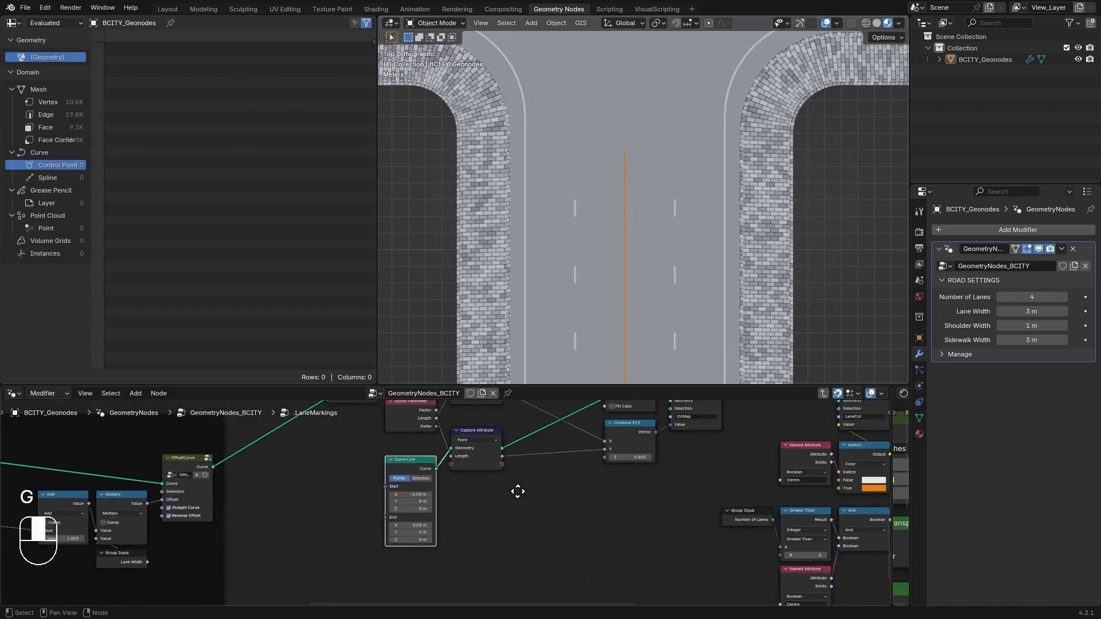
Step: Examine the logic nodes that combine the Number of Lanes comparison with the Centre attribute
{"action": "scroll", "coordinate": [519, 480], "scroll_direction": "down", "scroll_amount": 2}
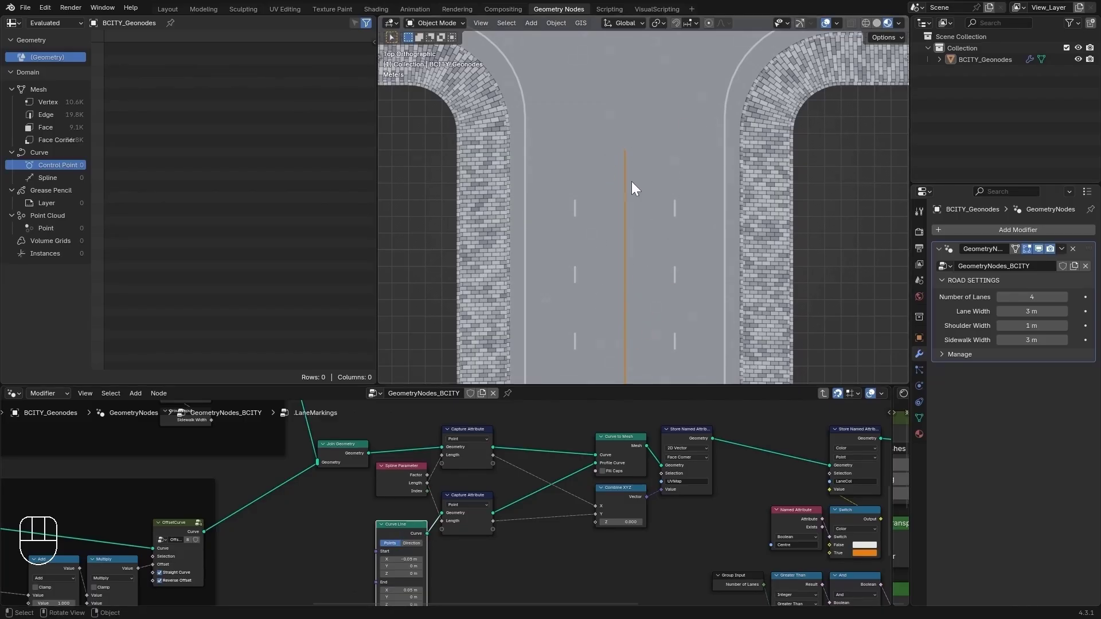
{"action": "scroll", "coordinate": [611, 560], "scroll_direction": "down", "scroll_amount": 1}
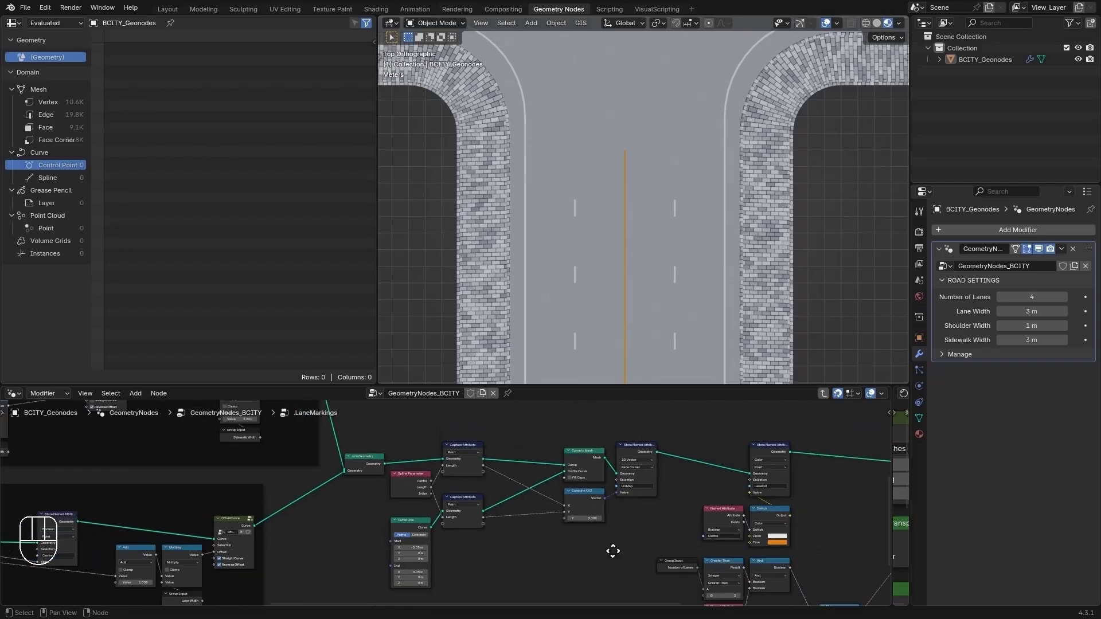
{"action": "middle_click_drag", "start_coordinate": [613, 551], "coordinate": [555, 505]}
{"action": "middle_click_drag", "start_coordinate": [685, 499], "coordinate": [670, 465]}
{"action": "scroll", "coordinate": [642, 453], "scroll_direction": "up", "scroll_amount": 2}
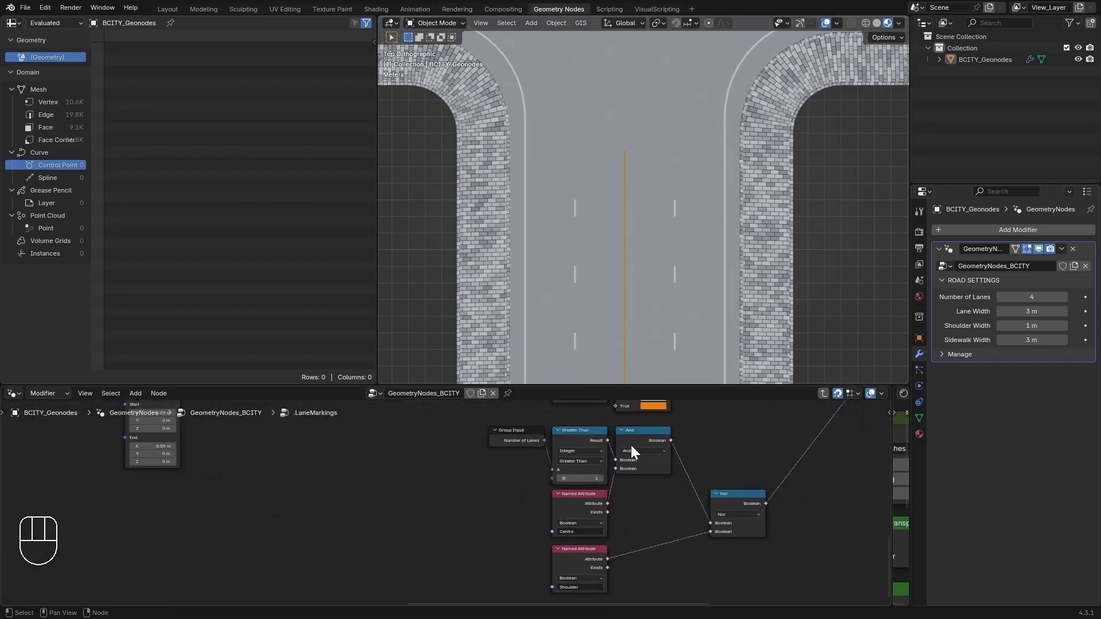
{"action": "left_click", "coordinate": [628, 435]}
{"action": "left_click", "coordinate": [594, 502]}
{"action": "left_click", "coordinate": [638, 430]}
{"action": "scroll", "coordinate": [568, 462], "scroll_direction": "down", "scroll_amount": 1}
{"action": "middle_click_drag", "start_coordinate": [385, 481], "coordinate": [509, 526]}
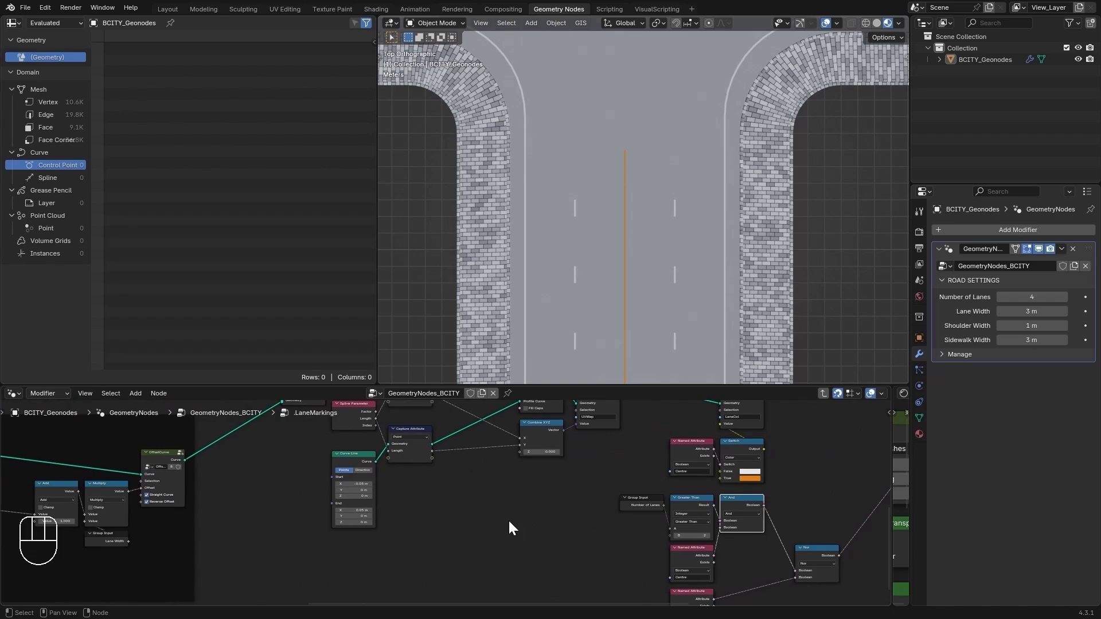
Step: Move the Curve Line node away from its Capture Attribute node and add a Switch node beside it
{"action": "left_click", "coordinate": [476, 507]}
{"action": "left_click_drag", "start_coordinate": [362, 457], "coordinate": [299, 457]}
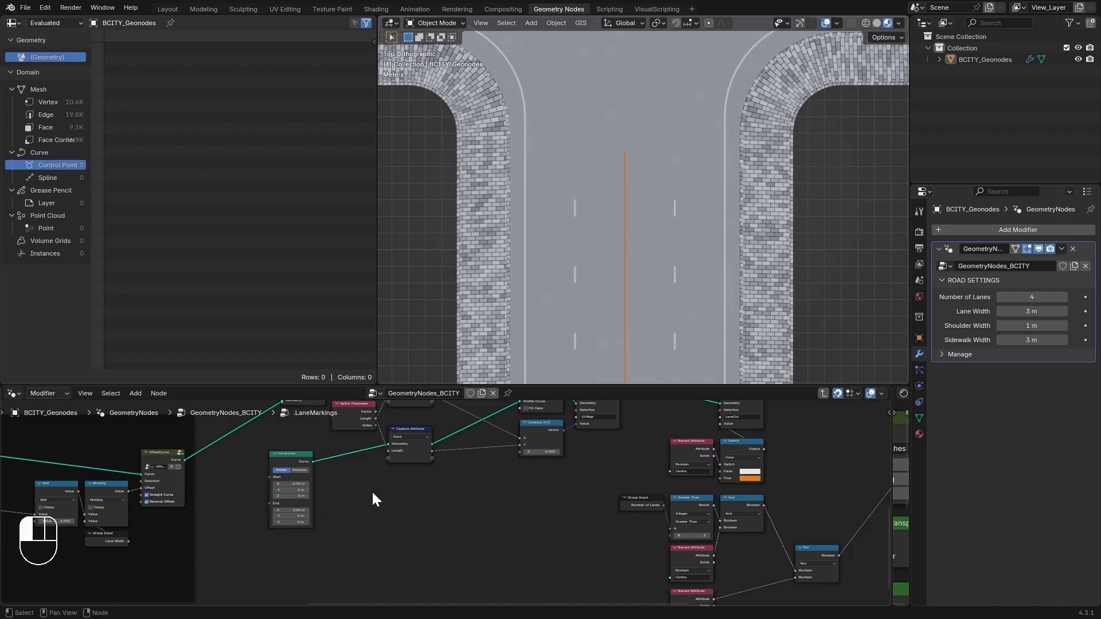
{"action": "key", "text": "shift+a"}
{"action": "type", "text": "sw"}
{"action": "key", "text": "Return"}
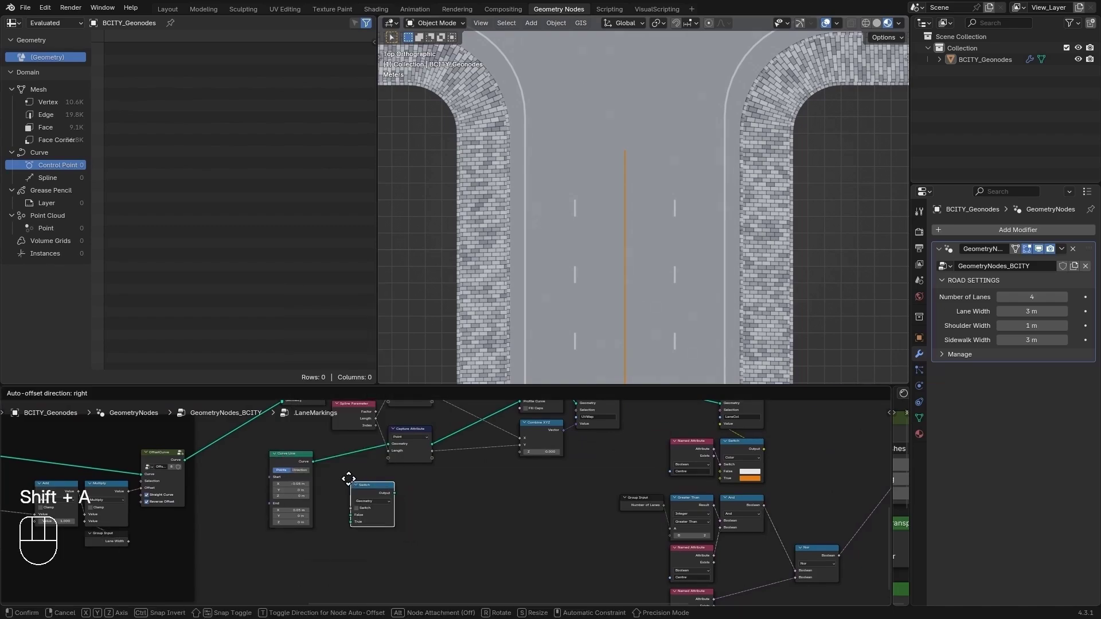
{"action": "left_click", "coordinate": [331, 461]}
Step: Connect the Curve Line's Curve output to the False input of the new Switch node
{"action": "scroll", "coordinate": [330, 478], "scroll_direction": "up", "scroll_amount": 1}
{"action": "scroll", "coordinate": [310, 469], "scroll_direction": "up", "scroll_amount": 1}
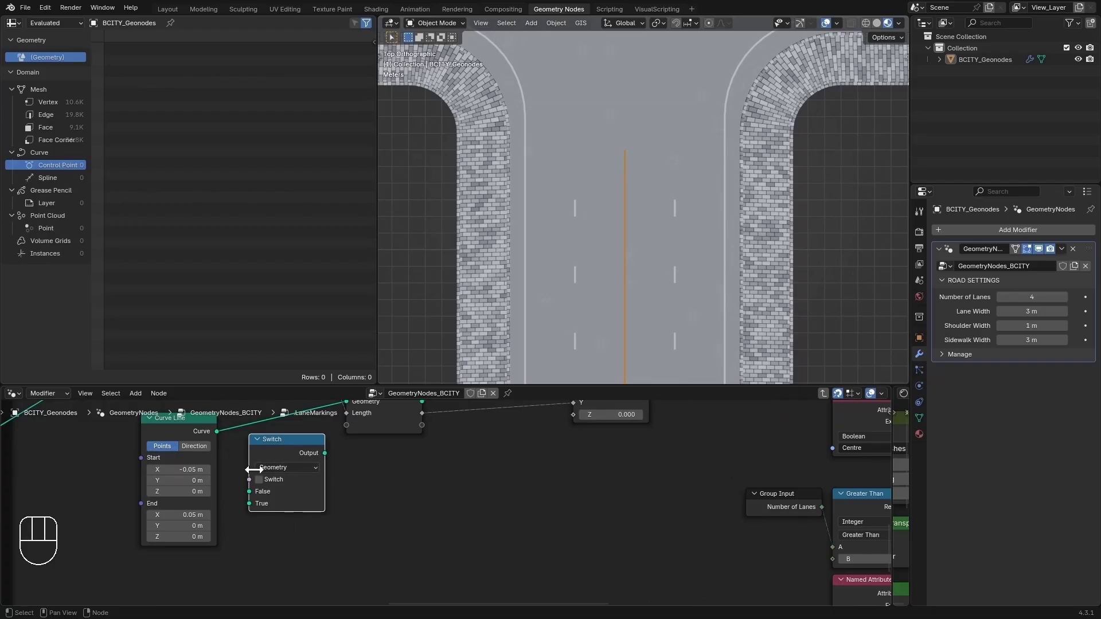
{"action": "middle_click_drag", "start_coordinate": [291, 463], "coordinate": [492, 531]}
{"action": "left_click_drag", "start_coordinate": [488, 495], "coordinate": [511, 557]}
{"action": "scroll", "coordinate": [583, 504], "scroll_direction": "down", "scroll_amount": 1}
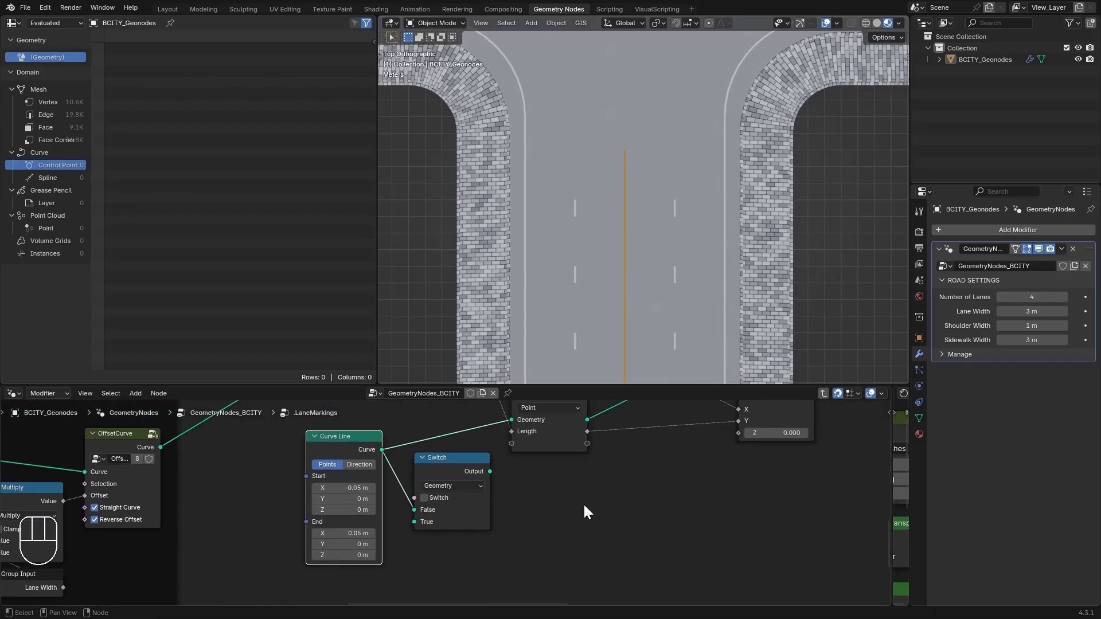
Step: Duplicate the lane-count Group Input, Greater Than, Centre Named Attribute and And nodes, placing the copies below the Curve Line and Switch nodes
{"action": "scroll", "coordinate": [585, 509], "scroll_direction": "down", "scroll_amount": 1}
{"action": "middle_click_drag", "start_coordinate": [614, 506], "coordinate": [508, 500]}
{"action": "scroll", "coordinate": [507, 497], "scroll_direction": "down", "scroll_amount": 1}
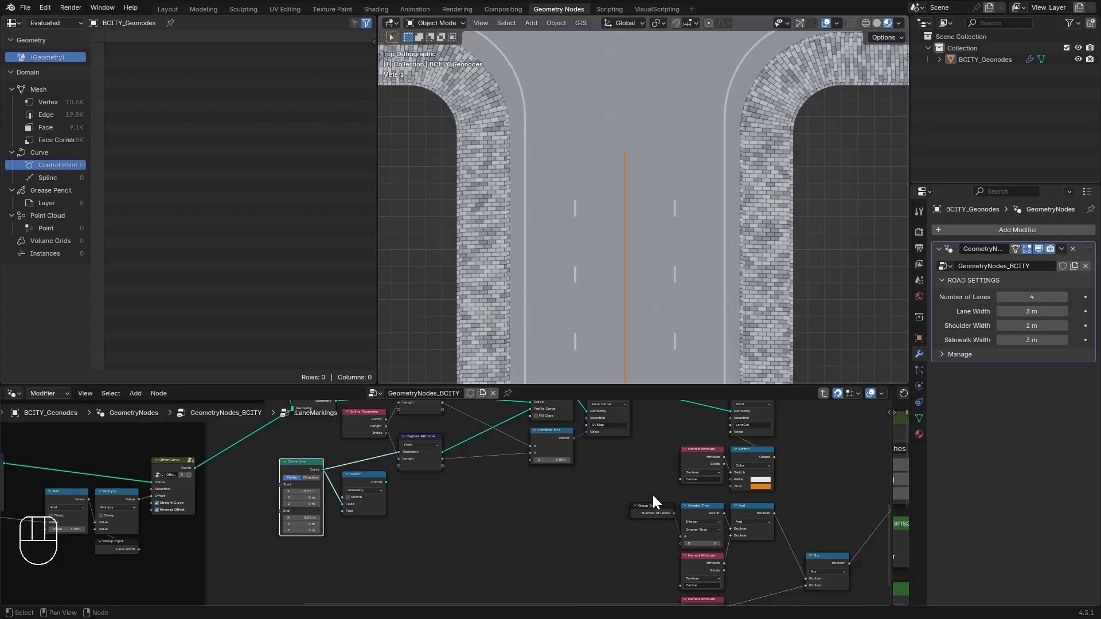
{"action": "left_click_drag", "start_coordinate": [625, 497], "coordinate": [732, 569]}
{"action": "key", "text": "KP_Decimal"}
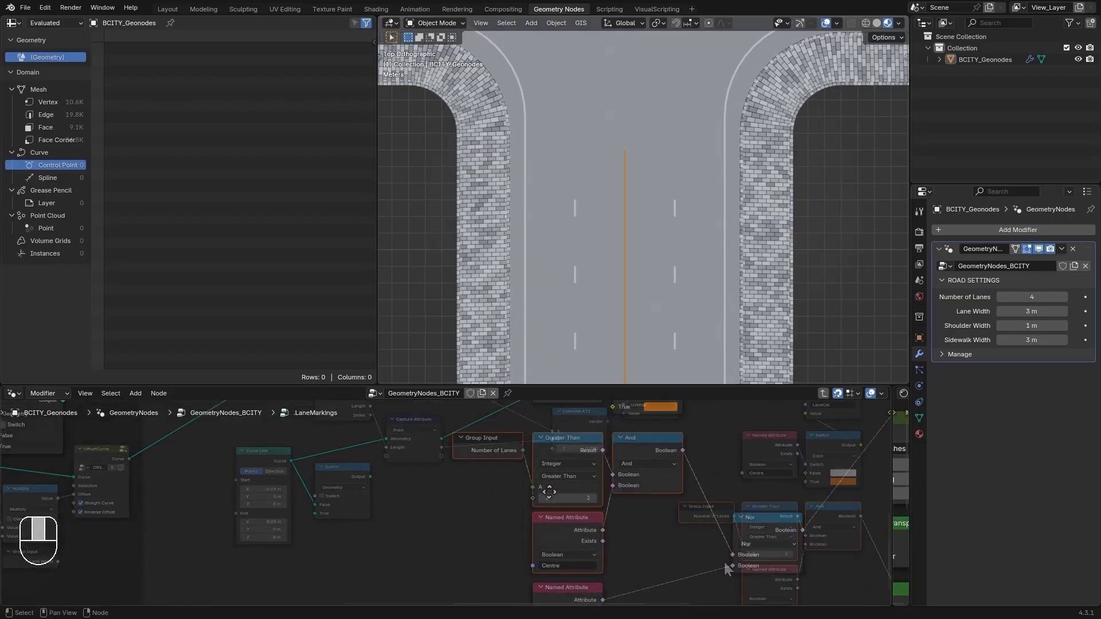
{"action": "scroll", "coordinate": [595, 508], "scroll_direction": "down", "scroll_amount": 1}
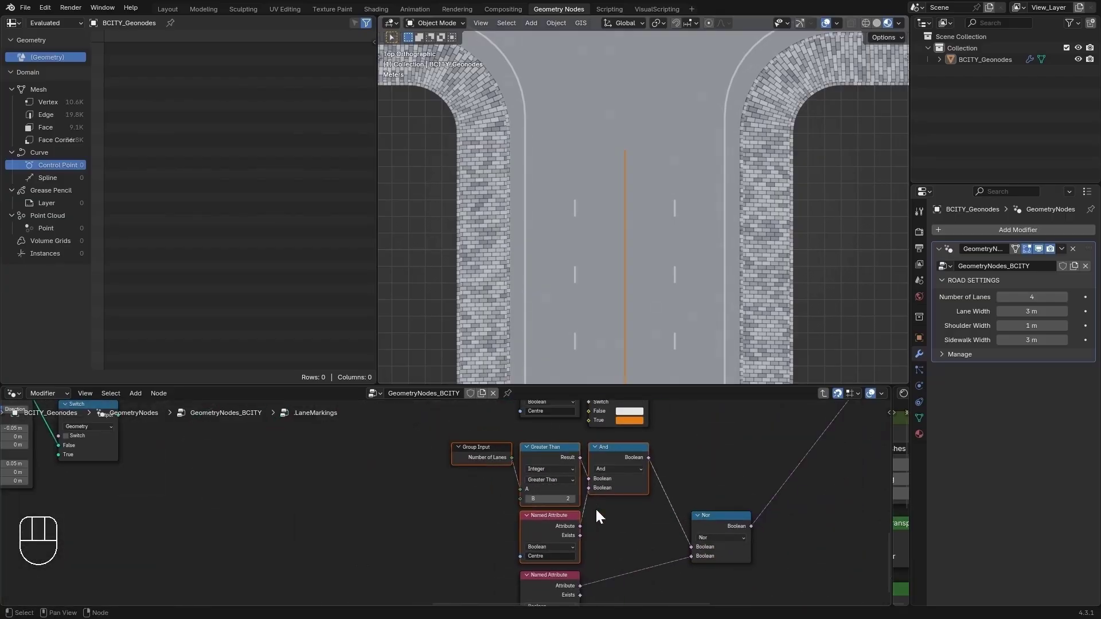
{"action": "middle_click_drag", "start_coordinate": [595, 508], "coordinate": [769, 501]}
{"action": "key", "text": "shift+d"}
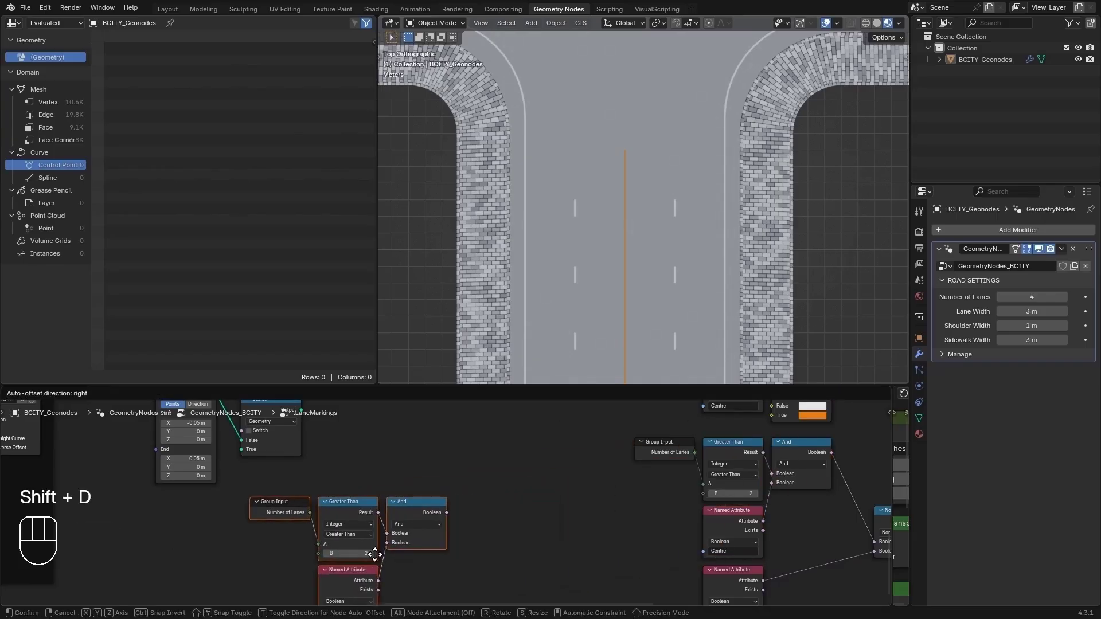
{"action": "left_click", "coordinate": [266, 546]}
{"action": "middle_click_drag", "start_coordinate": [335, 508], "coordinate": [673, 535]}
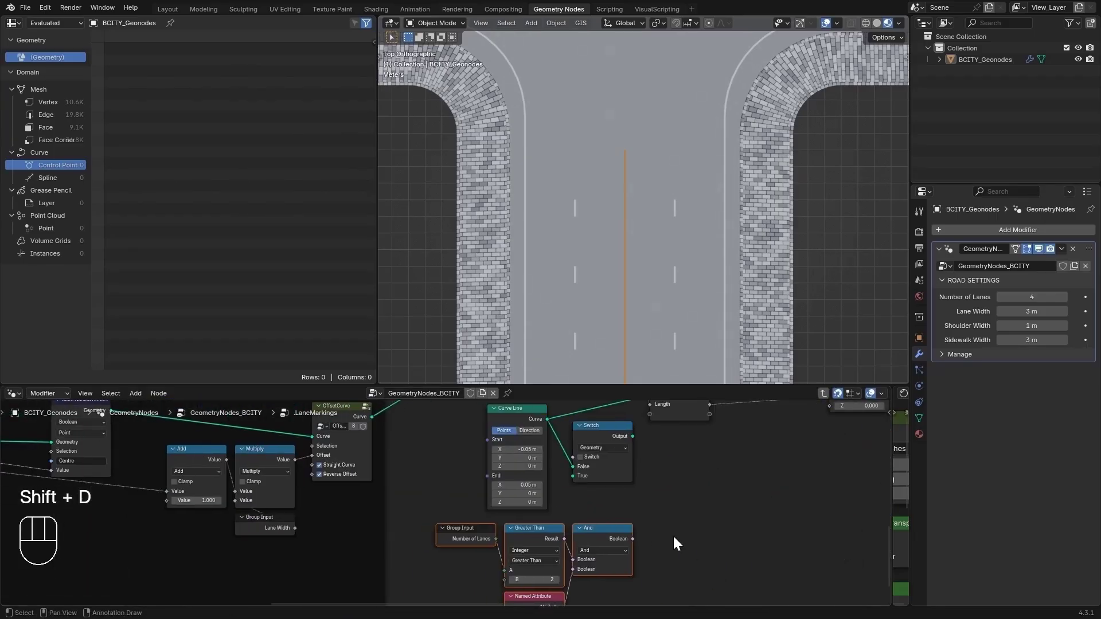
Step: Try to drive the profile Switch node's condition with the duplicated And result, and cut that link
{"action": "scroll", "coordinate": [674, 535], "scroll_direction": "up", "scroll_amount": 2}
{"action": "scroll", "coordinate": [727, 523], "scroll_direction": "down", "scroll_amount": 1}
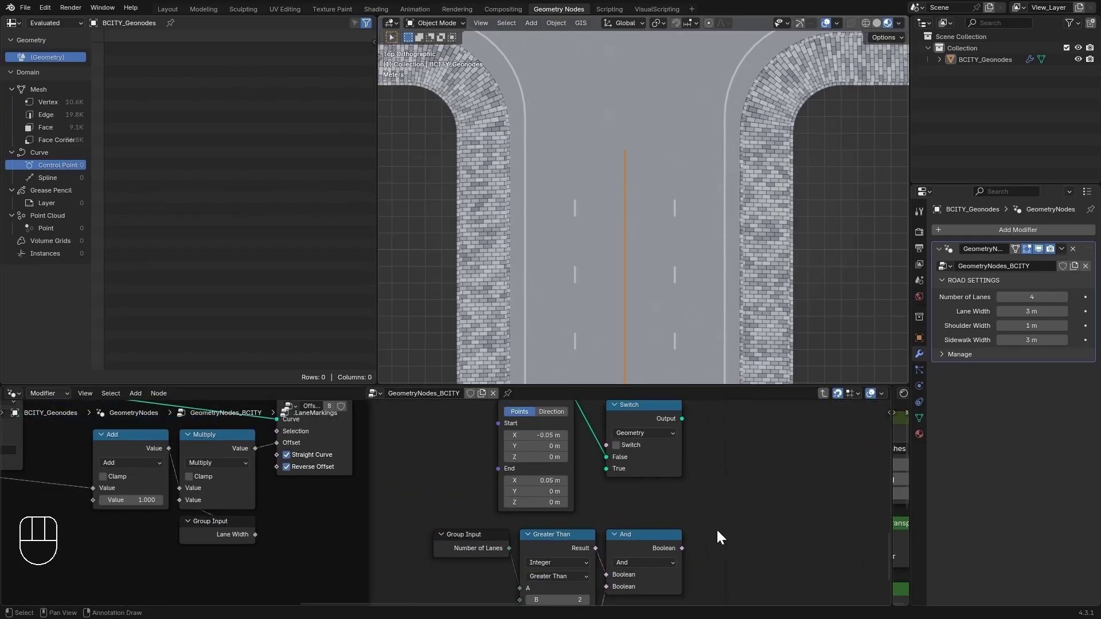
{"action": "left_click_drag", "start_coordinate": [680, 549], "coordinate": [614, 440]}
{"action": "middle_click_drag", "start_coordinate": [614, 439], "coordinate": [659, 490]}
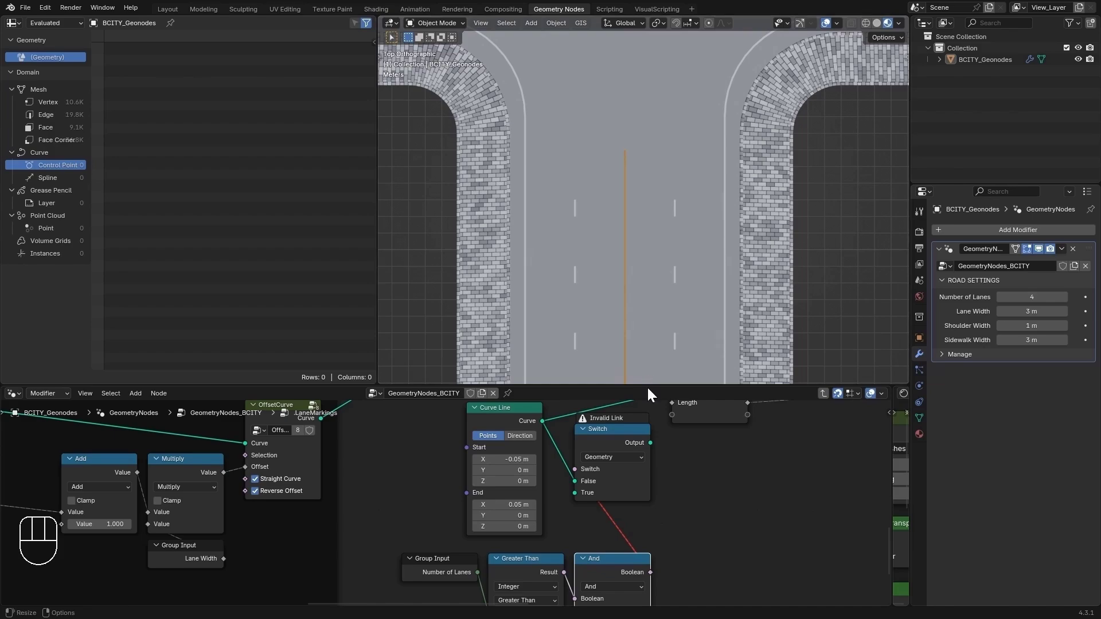
{"action": "left_click_drag", "start_coordinate": [648, 385], "coordinate": [646, 327]}
{"action": "scroll", "coordinate": [633, 483], "scroll_direction": "up", "scroll_amount": 1}
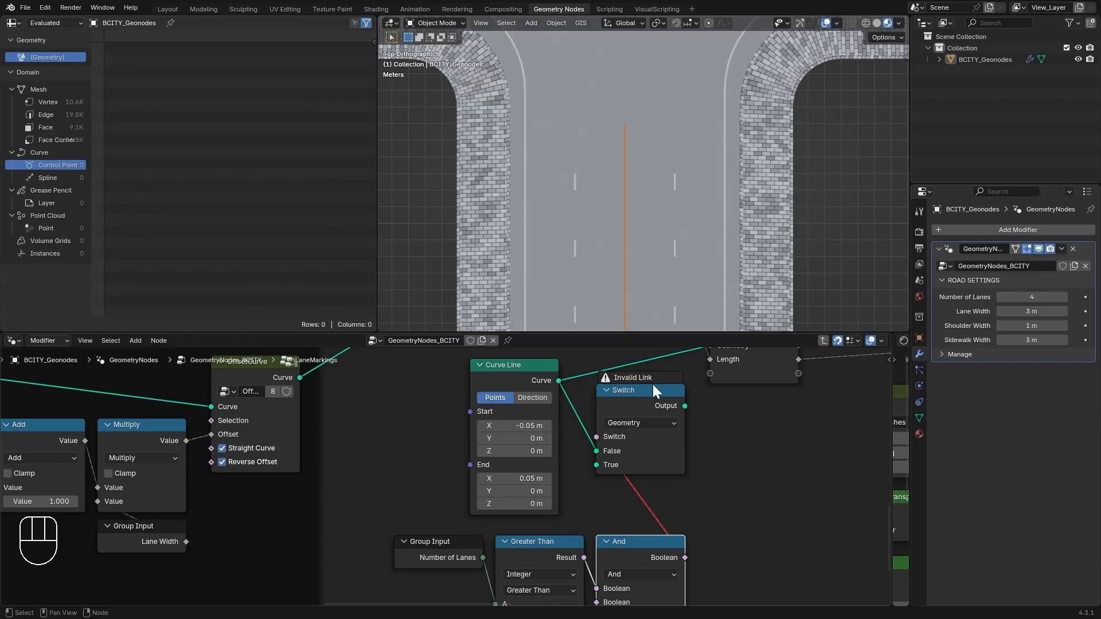
{"action": "right_click_drag", "start_coordinate": [628, 519], "coordinate": [703, 508], "text": "ctrl"}
{"action": "middle_click_drag", "start_coordinate": [736, 514], "coordinate": [667, 490]}
{"action": "left_click", "coordinate": [577, 377]}
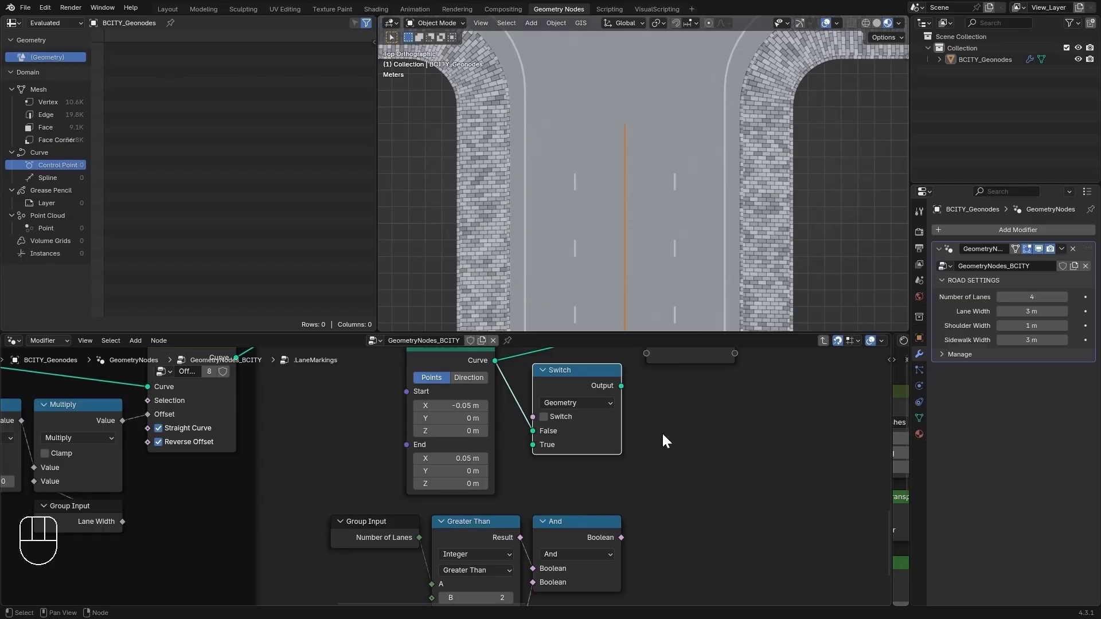
Step: Examine the lane marking node chain from the Capture Attribute nodes to the last Store Named Attribute node
{"action": "scroll", "coordinate": [662, 432], "scroll_direction": "down", "scroll_amount": 5}
{"action": "middle_click_drag", "start_coordinate": [662, 432], "coordinate": [417, 538]}
{"action": "scroll", "coordinate": [418, 522], "scroll_direction": "down", "scroll_amount": 2}
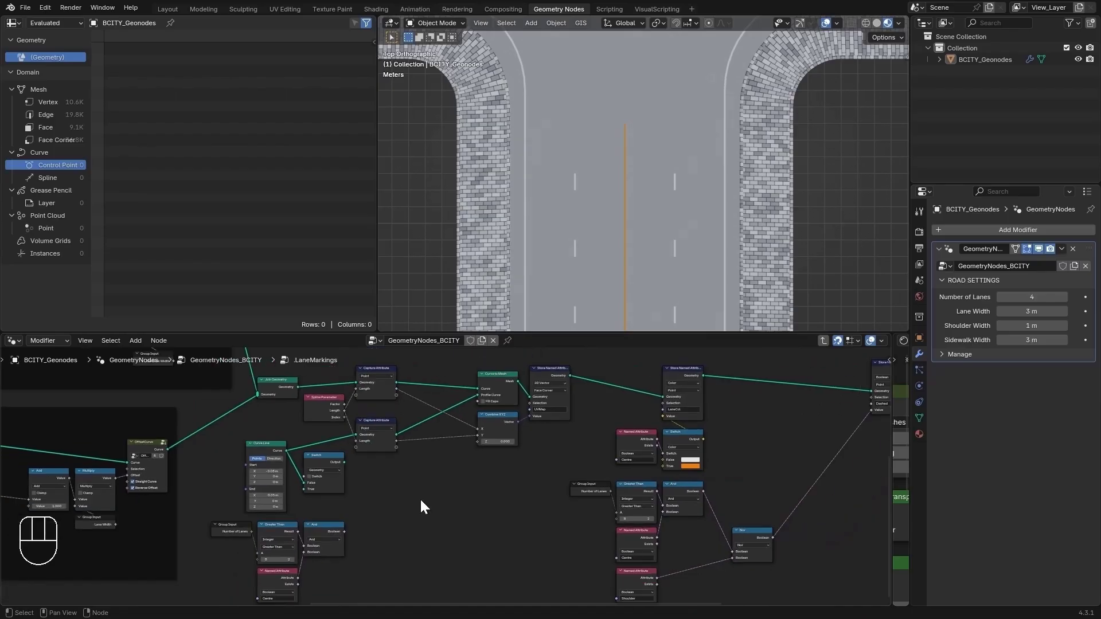
{"action": "scroll", "coordinate": [588, 412], "scroll_direction": "down", "scroll_amount": 2}
{"action": "scroll", "coordinate": [541, 460], "scroll_direction": "down", "scroll_amount": 1}
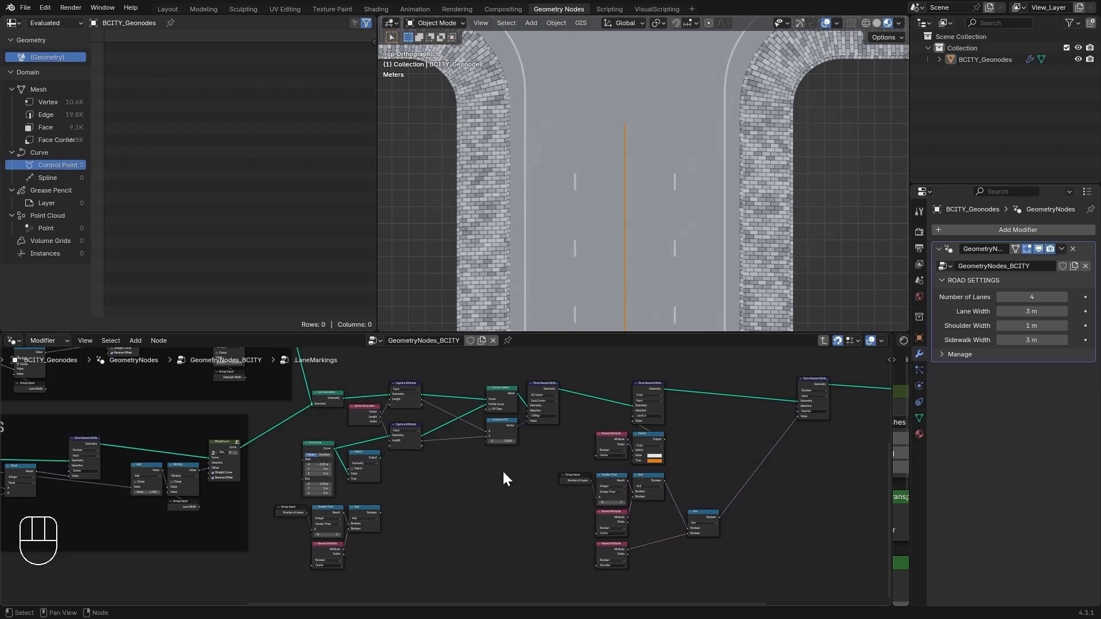
{"action": "scroll", "coordinate": [486, 480], "scroll_direction": "down", "scroll_amount": 2}
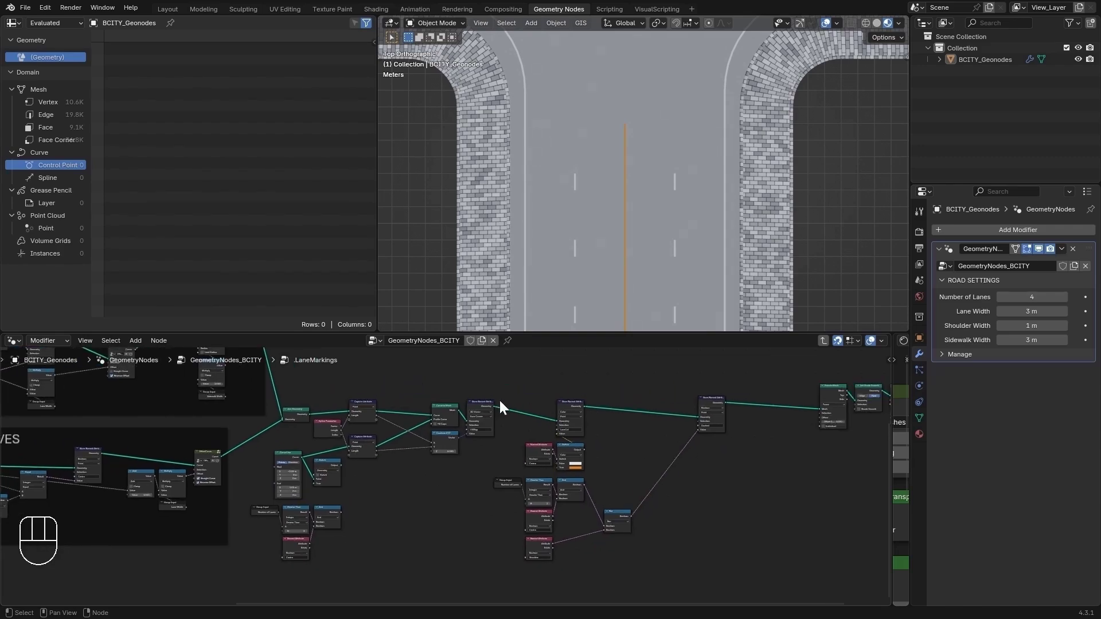
{"action": "left_click_drag", "start_coordinate": [332, 377], "coordinate": [742, 557]}
{"action": "left_click", "coordinate": [356, 501]}
Step: Add a For Each Element zone in the free space below the Curve to Mesh nodes
{"action": "middle_click_drag", "start_coordinate": [380, 492], "coordinate": [336, 467]}
{"action": "key", "text": "shift+a"}
{"action": "type", "text": "fo"}
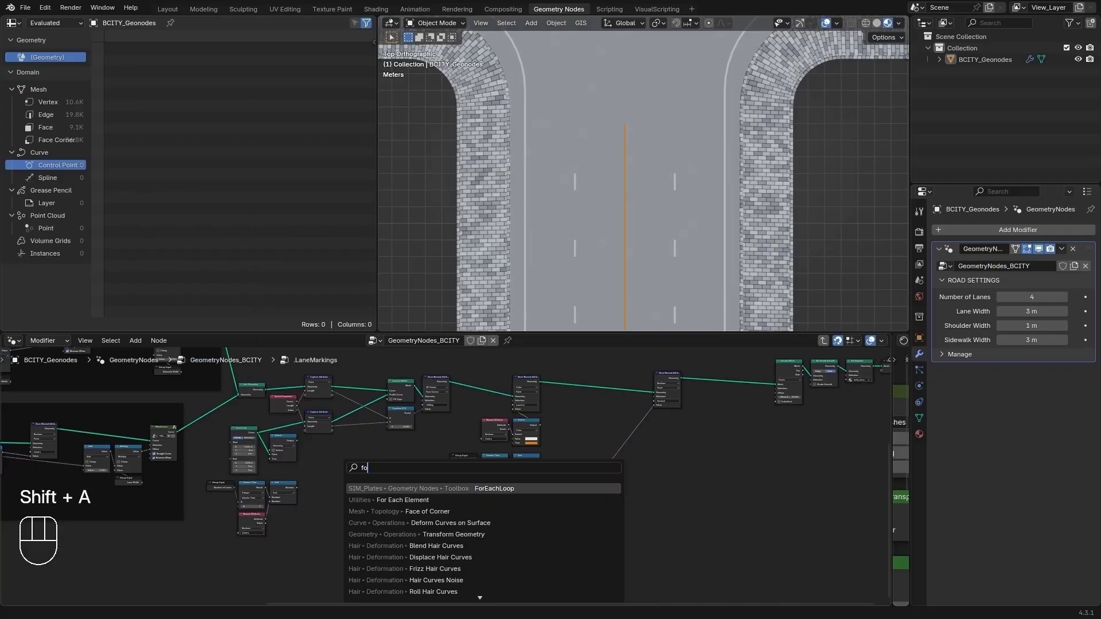
{"action": "type", "text": "r eac"}
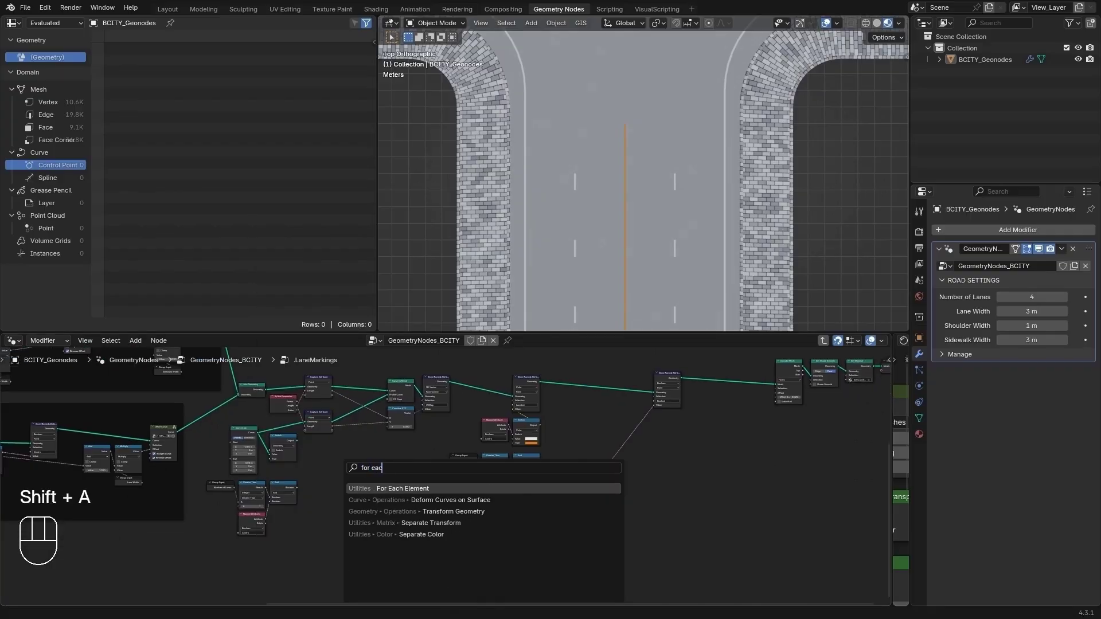
{"action": "key", "text": "Return"}
{"action": "left_click", "coordinate": [340, 467]}
Step: Set the For Each Element zone's domain to Spline
{"action": "scroll", "coordinate": [383, 487], "scroll_direction": "up", "scroll_amount": 5}
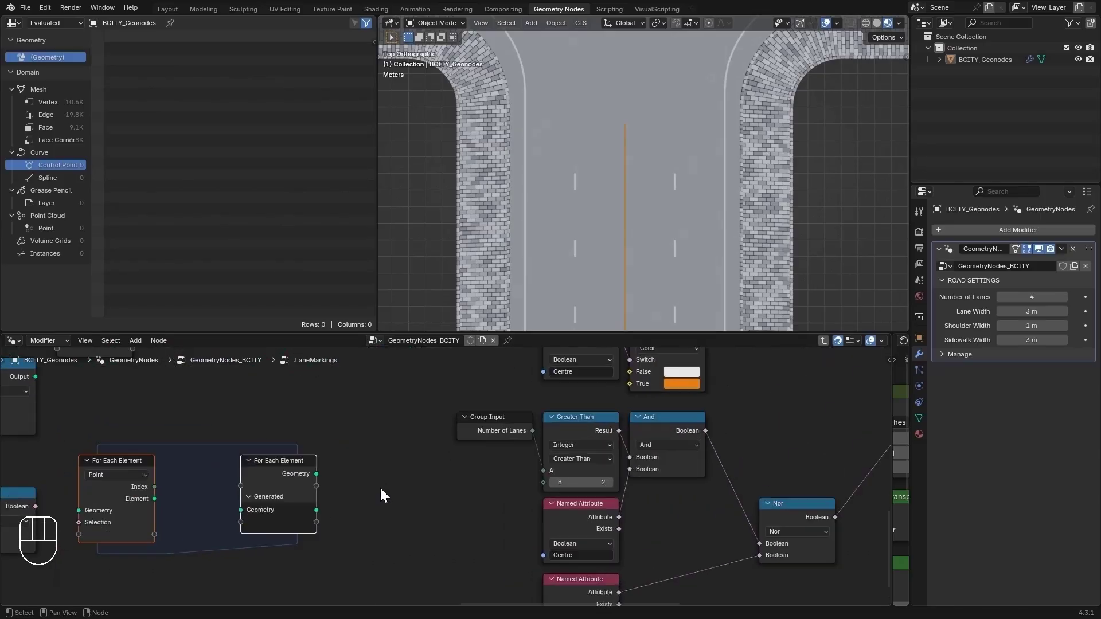
{"action": "key", "text": "alt+a"}
{"action": "left_click", "coordinate": [137, 465]}
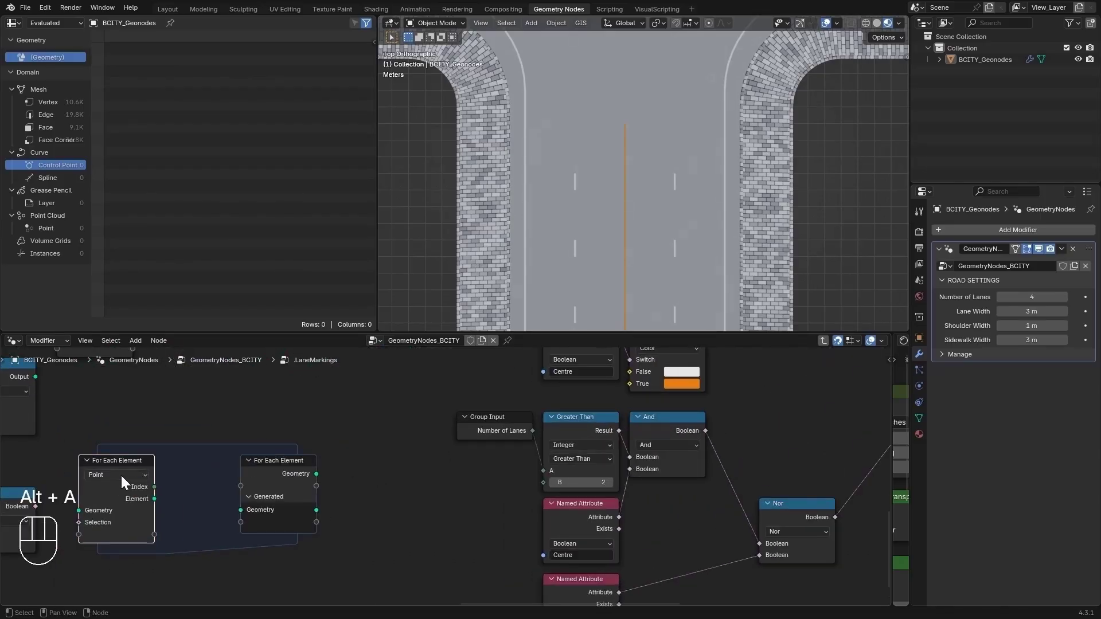
{"action": "left_click", "coordinate": [122, 475]}
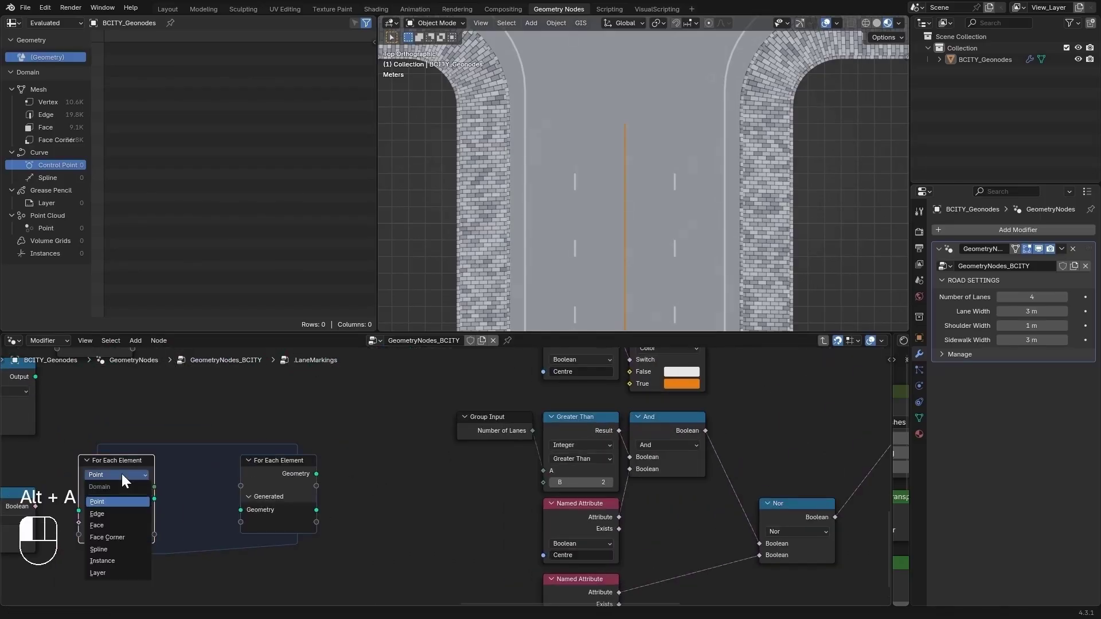
{"action": "left_click", "coordinate": [115, 548]}
Step: Move the Store Named Attribute nodes following the UVMap one, along with their colour and logic nodes, further down the chain to make room
{"action": "middle_click_drag", "start_coordinate": [239, 442], "coordinate": [713, 477]}
{"action": "scroll", "coordinate": [715, 479], "scroll_direction": "down", "scroll_amount": 5}
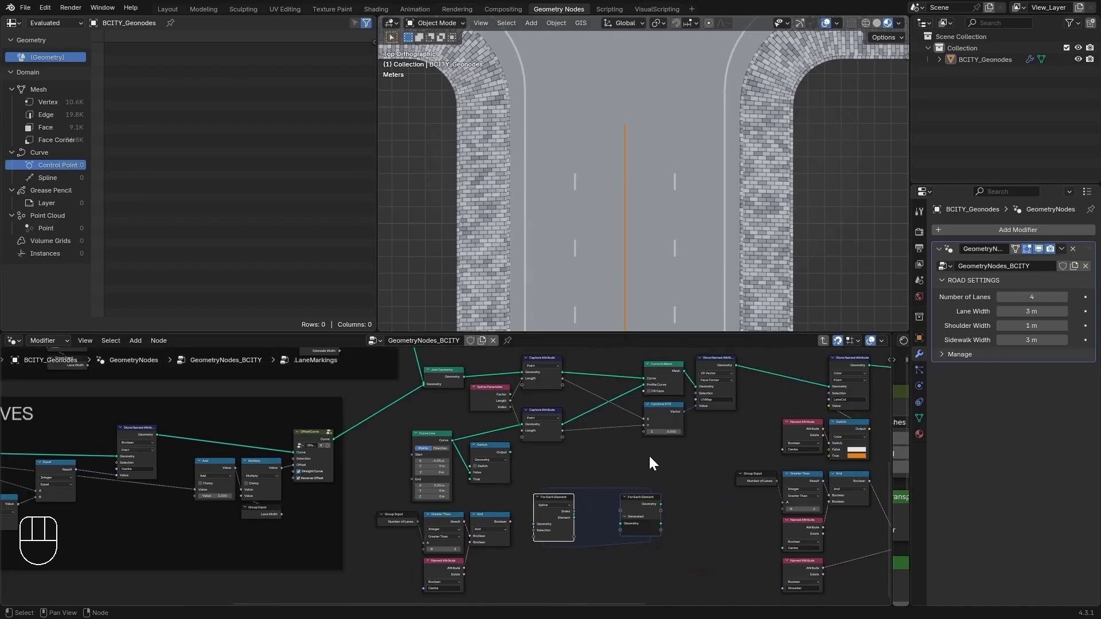
{"action": "middle_click_drag", "start_coordinate": [651, 460], "coordinate": [394, 450]}
{"action": "left_click_drag", "start_coordinate": [471, 393], "coordinate": [646, 552]}
{"action": "key", "text": "g"}
{"action": "left_click", "coordinate": [676, 515]}
{"action": "key", "text": "alt+a"}
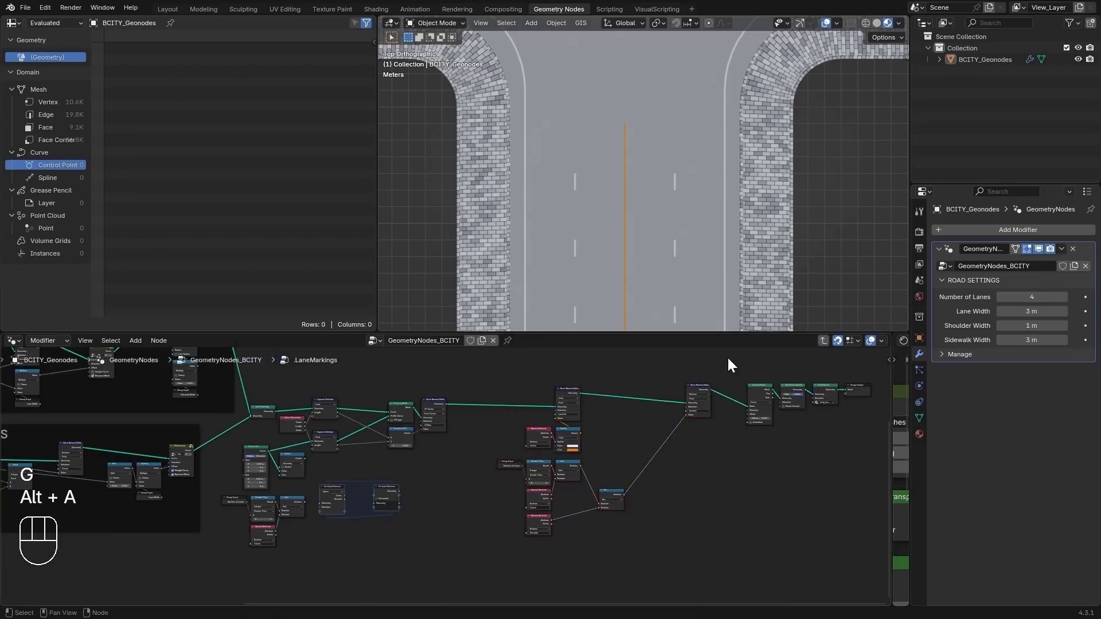
Step: Shift the final nodes leading to the group output further away from the last Store Named Attribute node
{"action": "left_click_drag", "start_coordinate": [727, 357], "coordinate": [854, 430]}
{"action": "key", "text": "g"}
{"action": "left_click", "coordinate": [772, 436]}
{"action": "key", "text": "alt+a"}
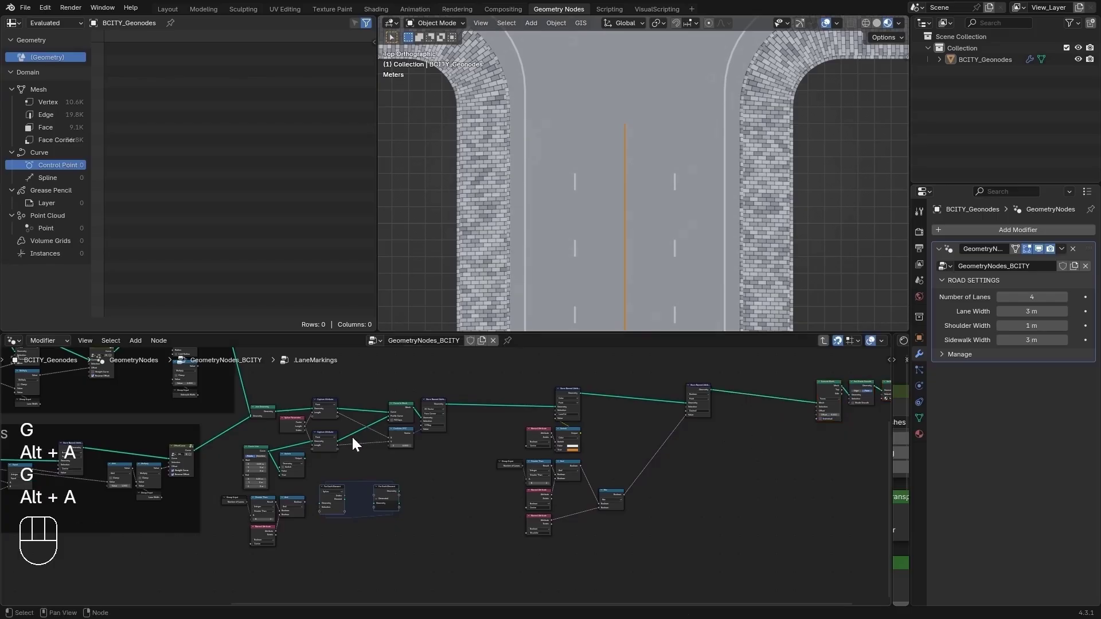
Step: Move the profile, Capture Attribute, Curve to Mesh and UVMap storage nodes further along the chain, leaving space after Join Geometry
{"action": "scroll", "coordinate": [352, 436], "scroll_direction": "up", "scroll_amount": 2}
{"action": "left_click_drag", "start_coordinate": [225, 369], "coordinate": [470, 459]}
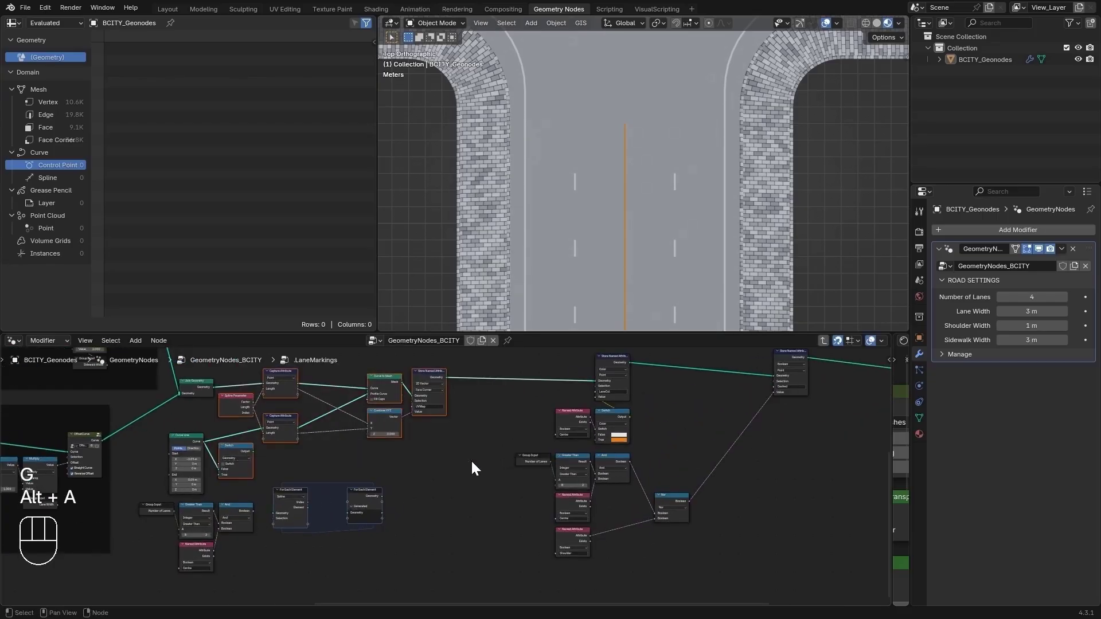
{"action": "left_click", "coordinate": [184, 441], "text": "shift"}
{"action": "key", "text": "g"}
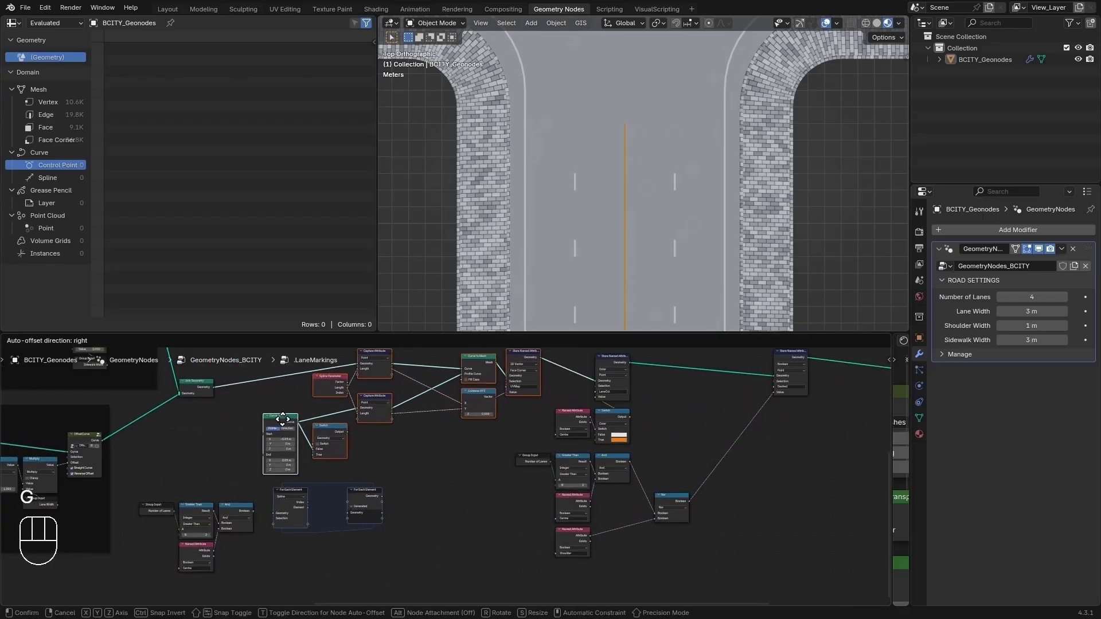
{"action": "left_click", "coordinate": [279, 417]}
{"action": "key", "text": "g"}
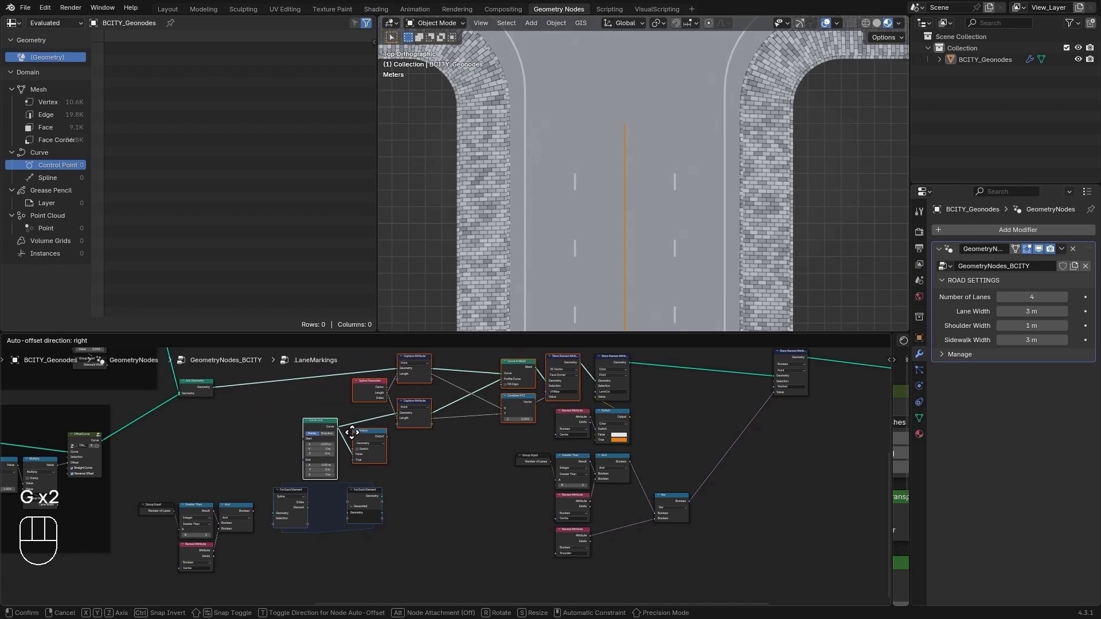
{"action": "left_click", "coordinate": [357, 433]}
{"action": "key", "text": "alt+a"}
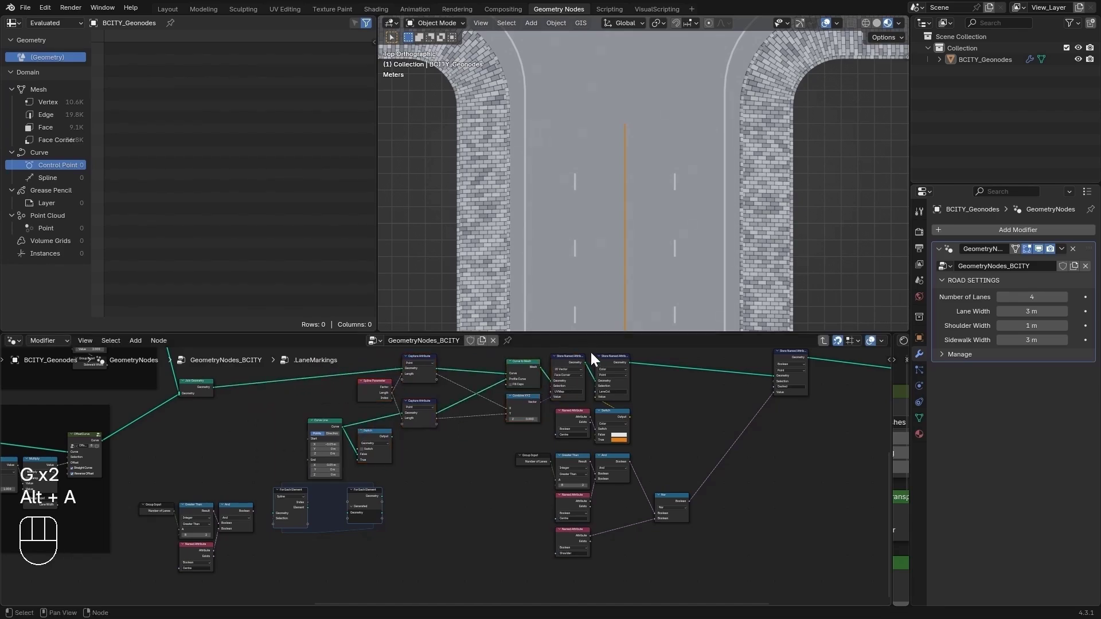
Step: Shift the LaneCol Store Named Attribute node, with its Switch and Named Attribute nodes, away from the UVMap one
{"action": "left_click_drag", "start_coordinate": [590, 350], "coordinate": [639, 428]}
{"action": "left_click", "coordinate": [573, 415], "text": "shift"}
{"action": "key", "text": "g"}
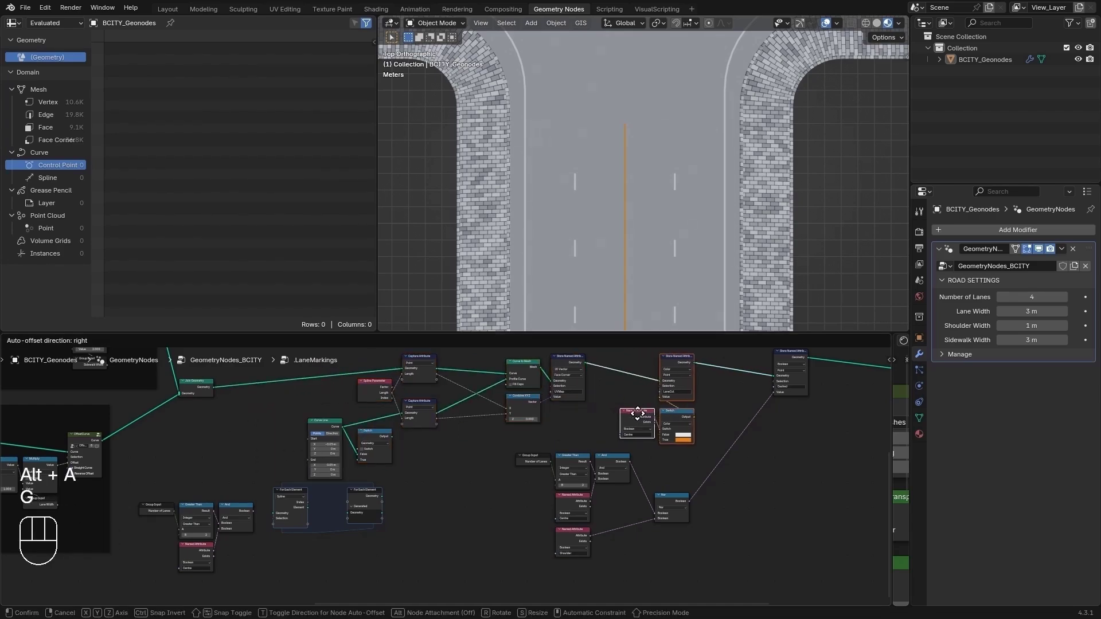
{"action": "left_click", "coordinate": [646, 413]}
Step: Place the Centre Named Attribute node directly below the UVMap storage node, with the colour Switch beside it
{"action": "left_click_drag", "start_coordinate": [628, 401], "coordinate": [690, 423]}
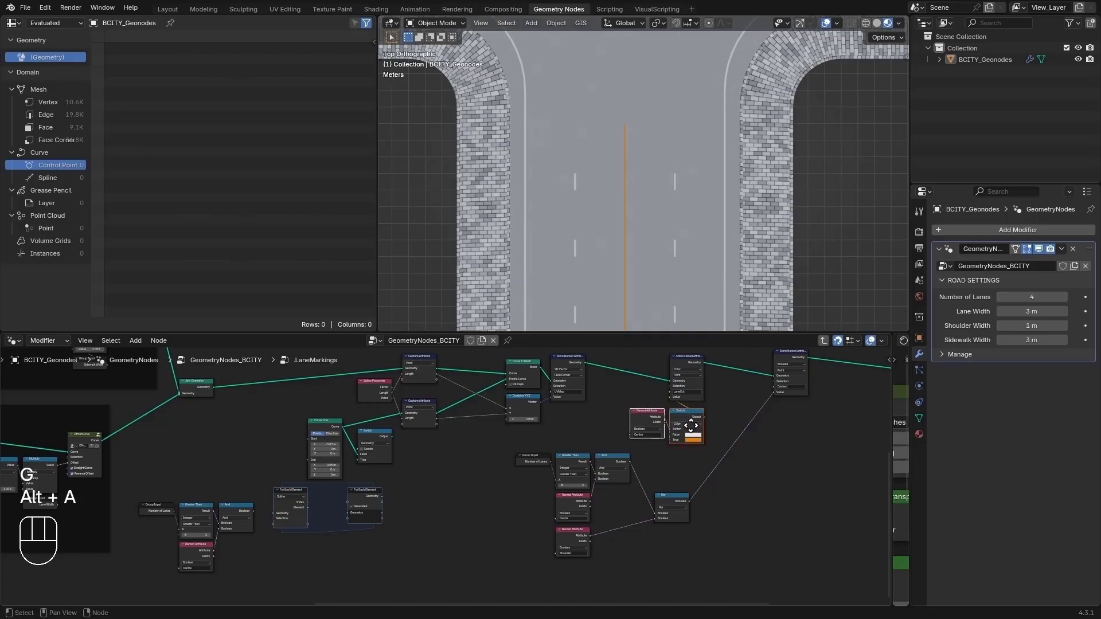
{"action": "key", "text": "g"}
{"action": "left_click", "coordinate": [647, 407]}
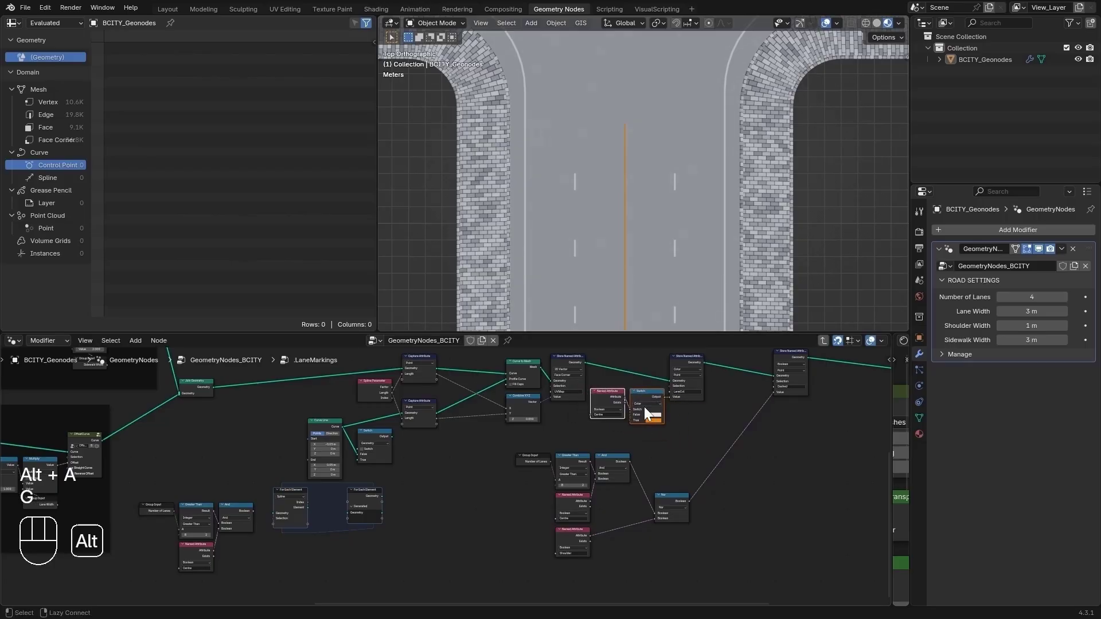
{"action": "key", "text": "alt+a"}
{"action": "left_click", "coordinate": [613, 393]}
{"action": "key", "text": "g"}
{"action": "left_click", "coordinate": [573, 407]}
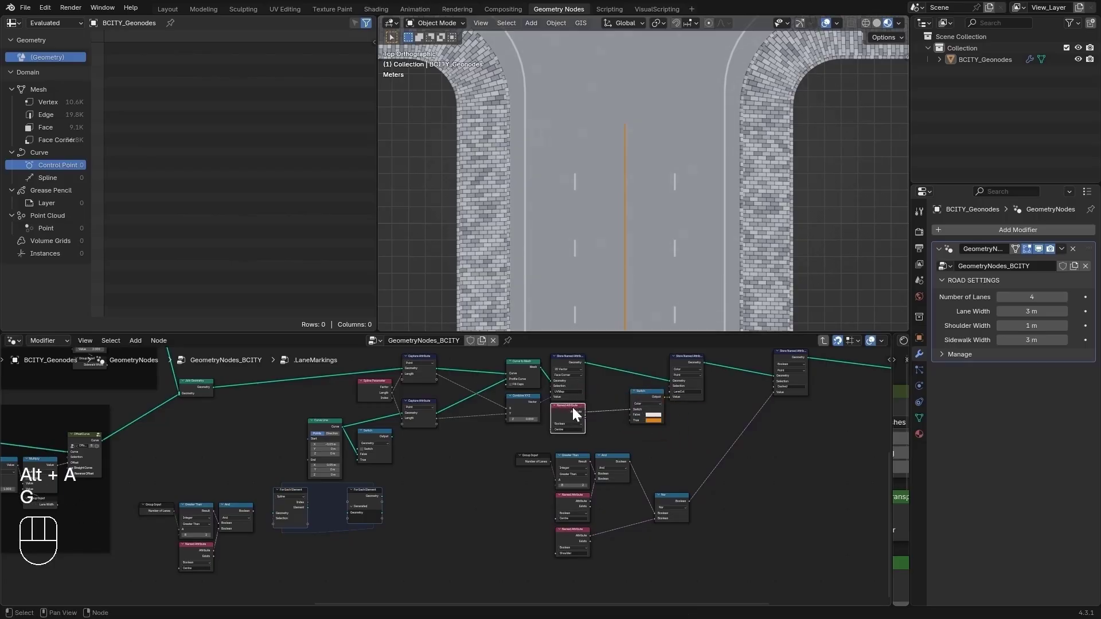
{"action": "key", "text": "alt+a"}
{"action": "left_click", "coordinate": [641, 394]}
{"action": "key", "text": "g"}
{"action": "left_click", "coordinate": [606, 408]}
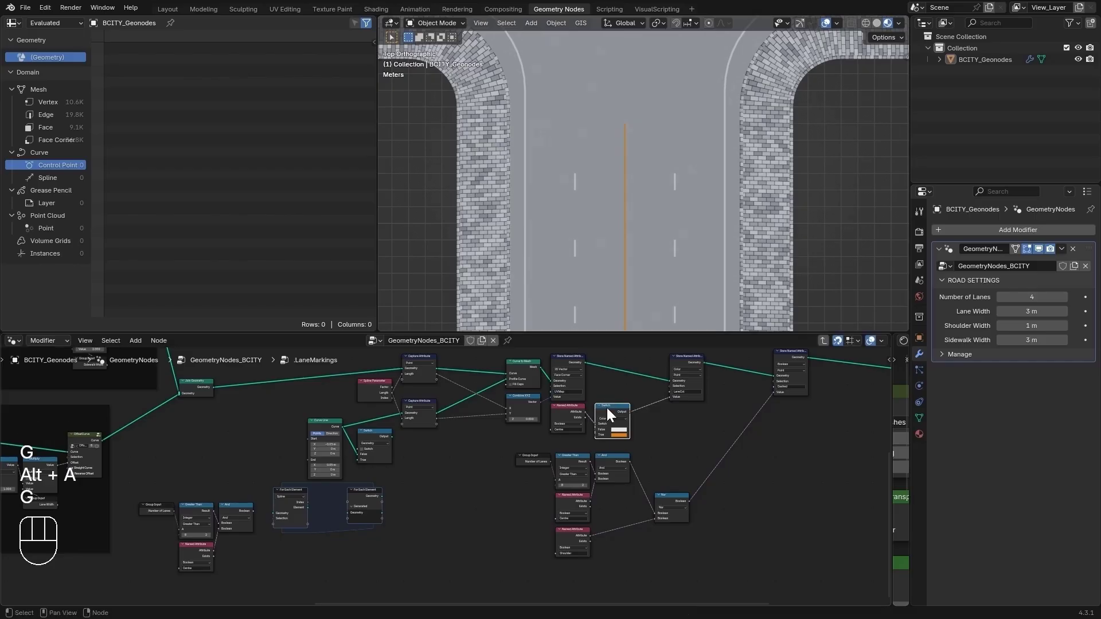
{"action": "key", "text": "alt+a"}
Step: Move the Extrude Mesh through Group Output nodes further away from the Dashed Store Named Attribute node
{"action": "scroll", "coordinate": [583, 431], "scroll_direction": "right", "scroll_amount": 5, "text": "ctrl"}
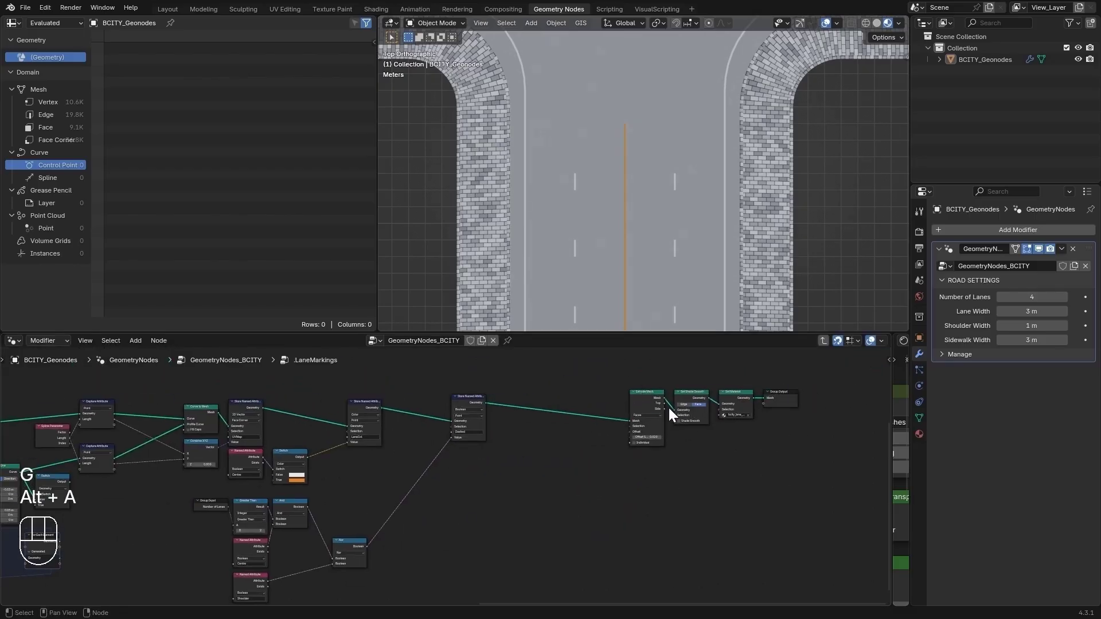
{"action": "left_click_drag", "start_coordinate": [603, 369], "coordinate": [811, 483]}
{"action": "key", "text": "g"}
{"action": "left_click", "coordinate": [793, 452]}
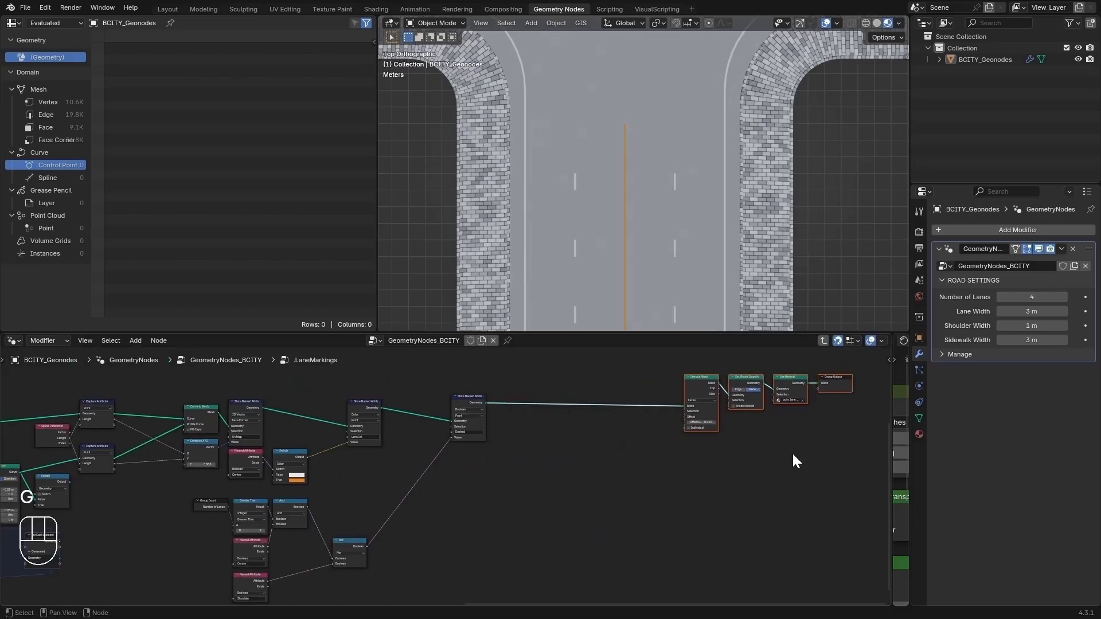
{"action": "scroll", "coordinate": [477, 422], "scroll_direction": "left", "scroll_amount": 5, "text": "ctrl"}
{"action": "scroll", "coordinate": [477, 423], "scroll_direction": "left", "scroll_amount": 5, "text": "ctrl"}
{"action": "scroll", "coordinate": [400, 472], "scroll_direction": "down", "scroll_amount": 1}
{"action": "key", "text": "alt+a"}
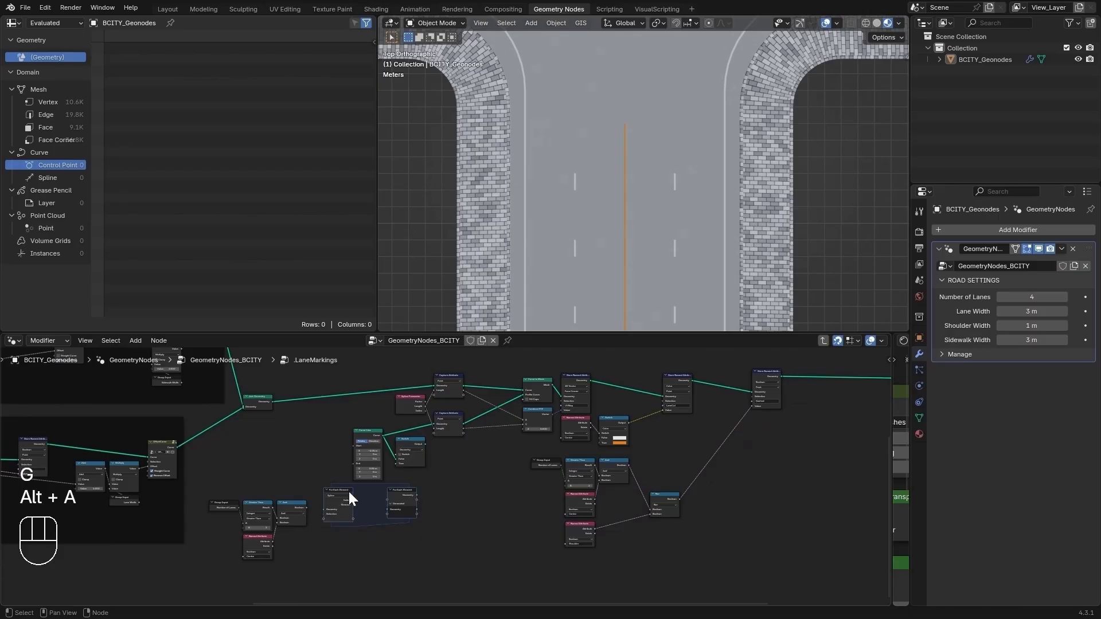
Step: Insert the For Each Element input node into the link between Join Geometry and the upper Capture Attribute node
{"action": "scroll", "coordinate": [346, 491], "scroll_direction": "up", "scroll_amount": 3}
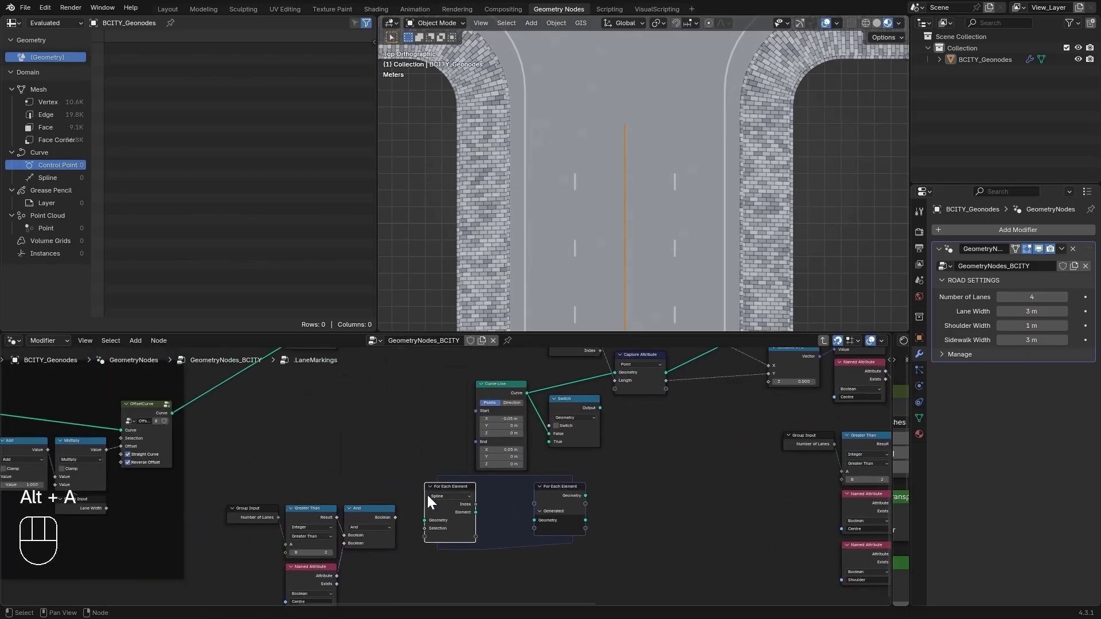
{"action": "middle_click_drag", "start_coordinate": [462, 497], "coordinate": [508, 533]}
{"action": "key", "text": "g"}
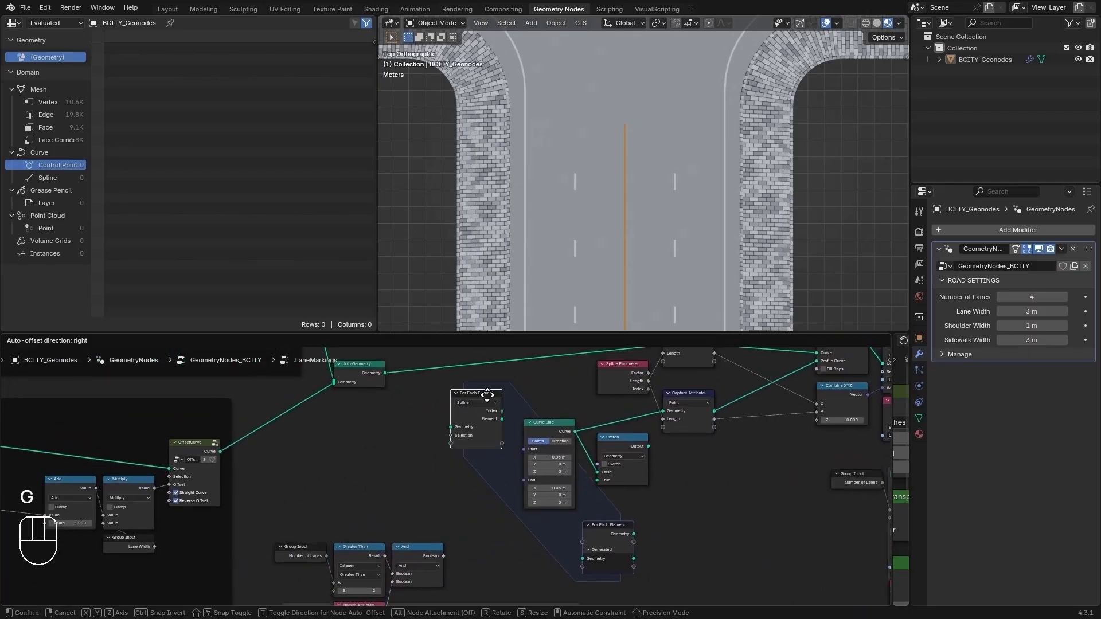
{"action": "left_click", "coordinate": [474, 384]}
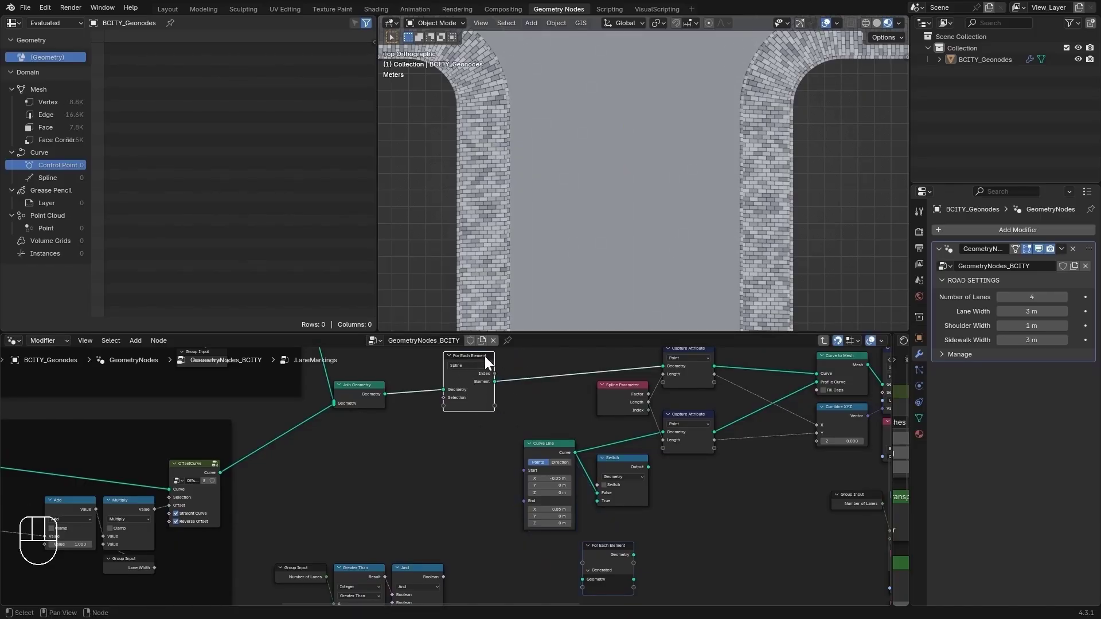
Step: Insert the For Each Element output node into the link between the Dashed Store Named Attribute and Extrude Mesh nodes
{"action": "scroll", "coordinate": [495, 361], "scroll_direction": "down", "scroll_amount": 2}
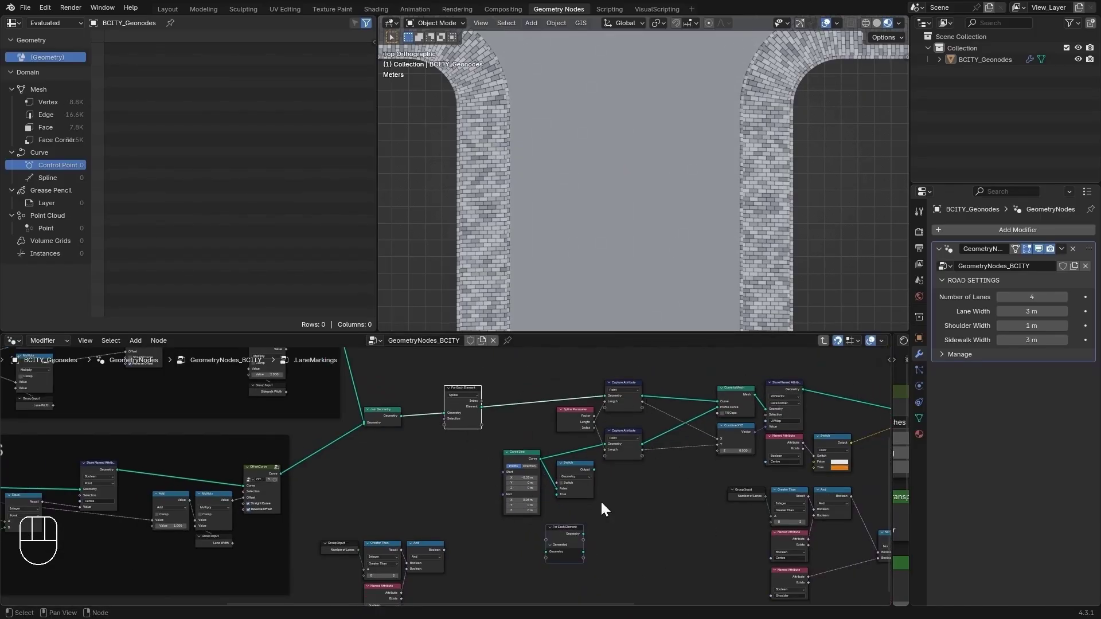
{"action": "middle_click_drag", "start_coordinate": [624, 482], "coordinate": [287, 492]}
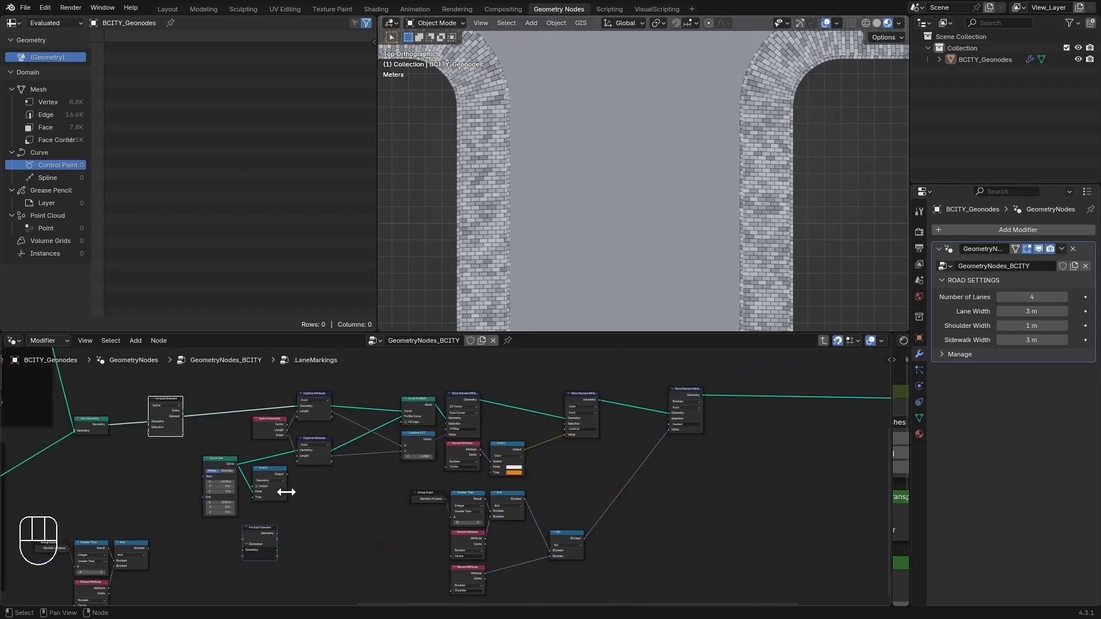
{"action": "left_click", "coordinate": [263, 528]}
{"action": "key", "text": "g"}
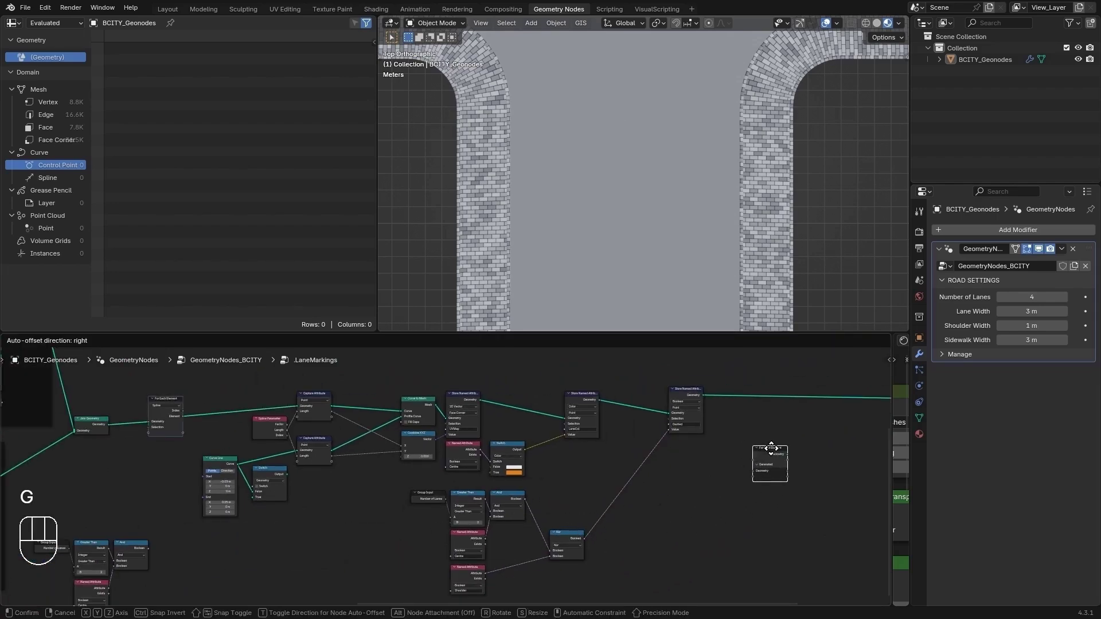
{"action": "left_click", "coordinate": [772, 449]}
{"action": "middle_click_drag", "start_coordinate": [772, 448], "coordinate": [491, 484]}
{"action": "scroll", "coordinate": [484, 509], "scroll_direction": "up", "scroll_amount": 3}
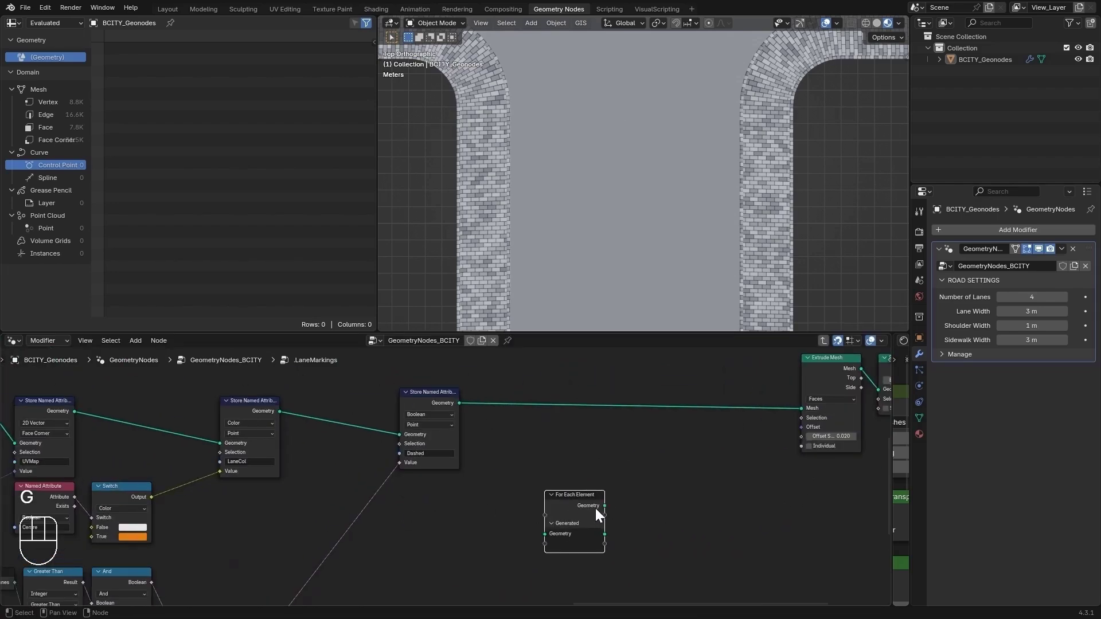
{"action": "key", "text": "g"}
{"action": "left_click", "coordinate": [597, 381]}
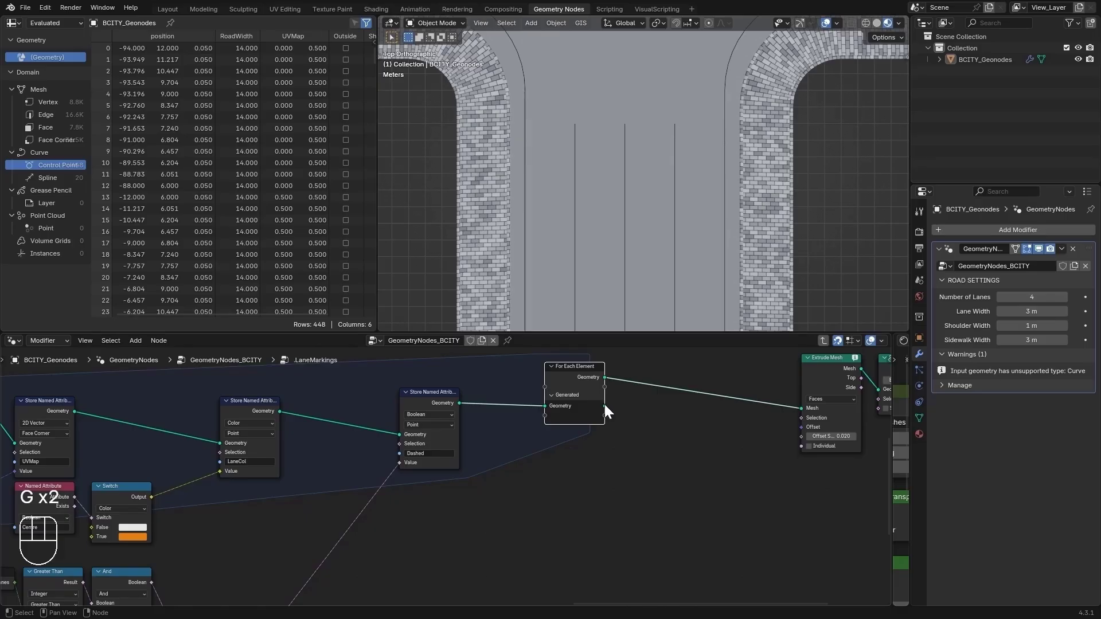
Step: Feed Extrude Mesh from the zone's Generated Geometry output and place the zone's output node close to the Dashed node
{"action": "left_click_drag", "start_coordinate": [605, 406], "coordinate": [797, 408]}
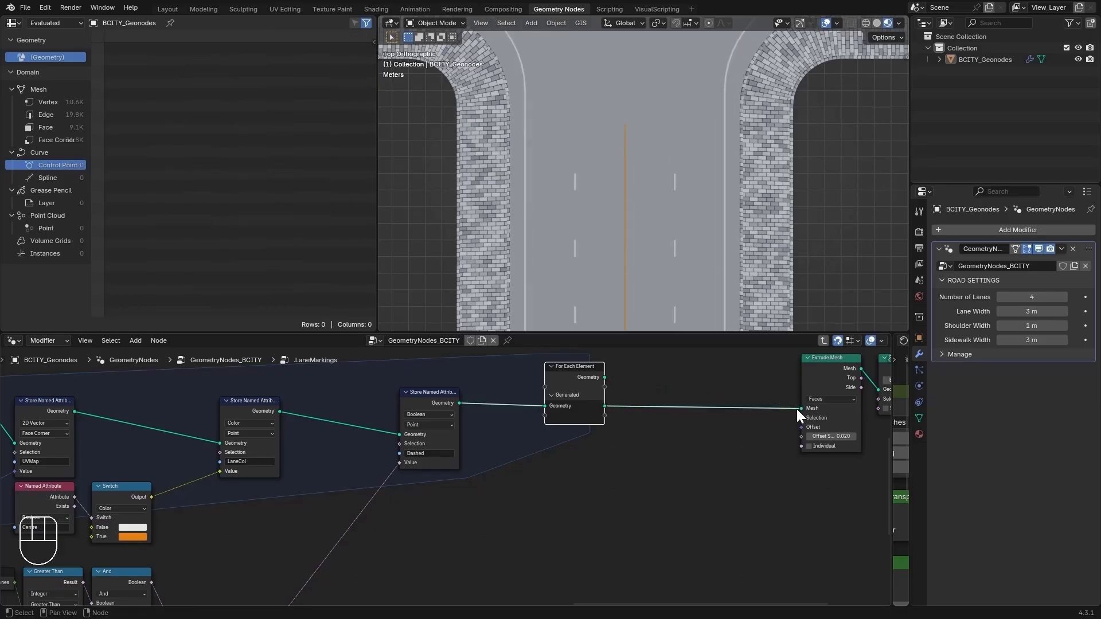
{"action": "left_click", "coordinate": [573, 373]}
{"action": "key", "text": "g"}
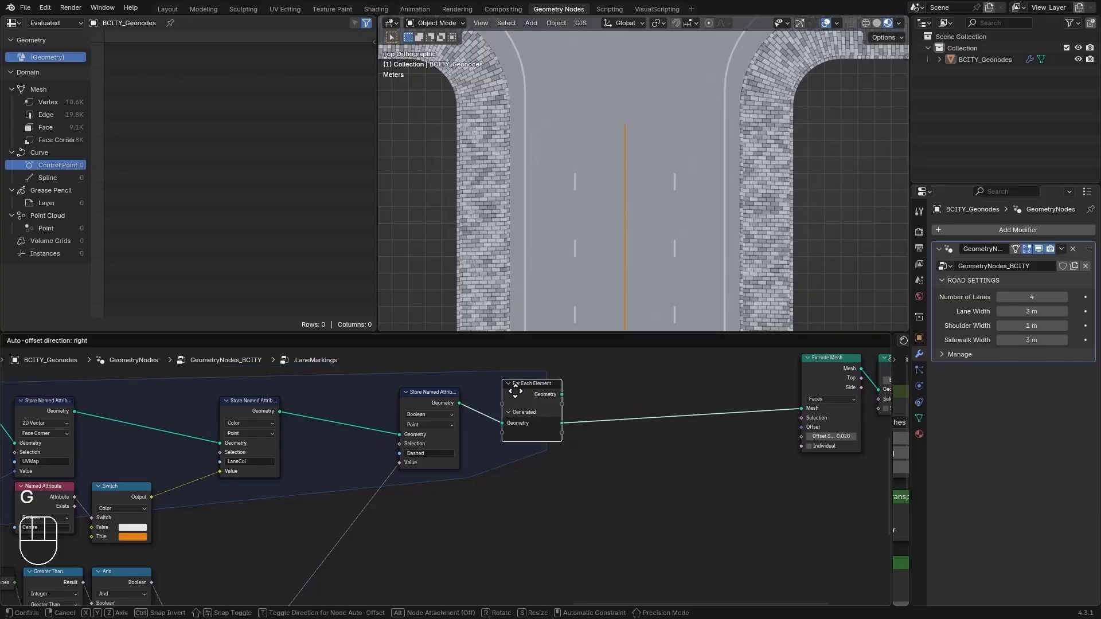
{"action": "left_click", "coordinate": [504, 397]}
{"action": "key", "text": "alt+a"}
Step: Move the For Each Element input node slightly closer to the Capture Attribute nodes
{"action": "scroll", "coordinate": [154, 474], "scroll_direction": "down", "scroll_amount": 2}
{"action": "middle_click_drag", "start_coordinate": [153, 474], "coordinate": [493, 411]}
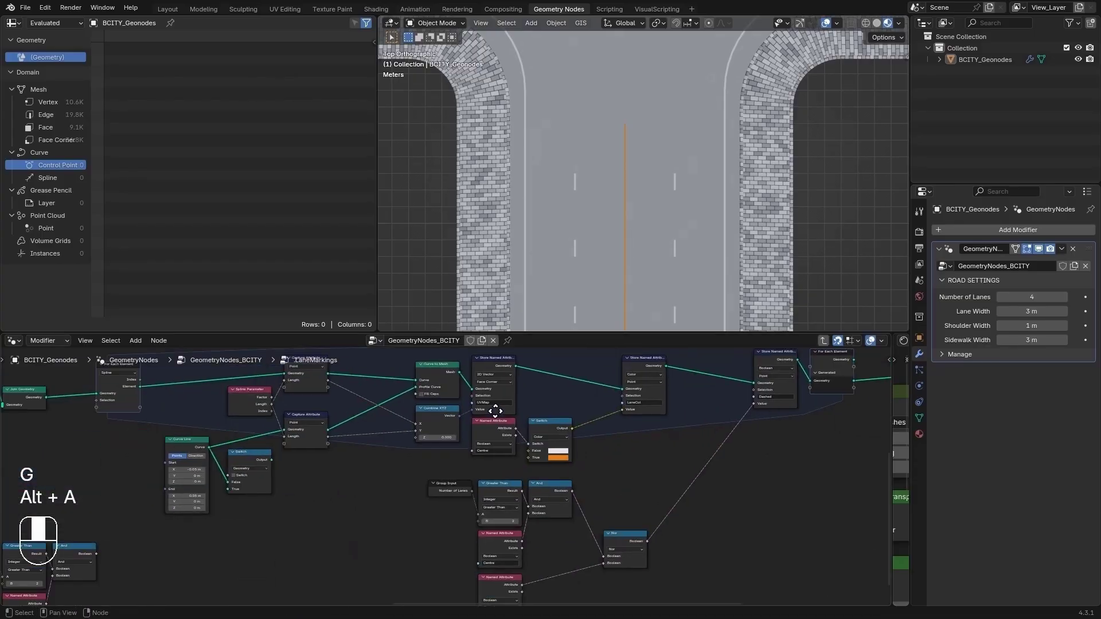
{"action": "scroll", "coordinate": [387, 428], "scroll_direction": "down", "scroll_amount": 2}
{"action": "left_click", "coordinate": [171, 380]}
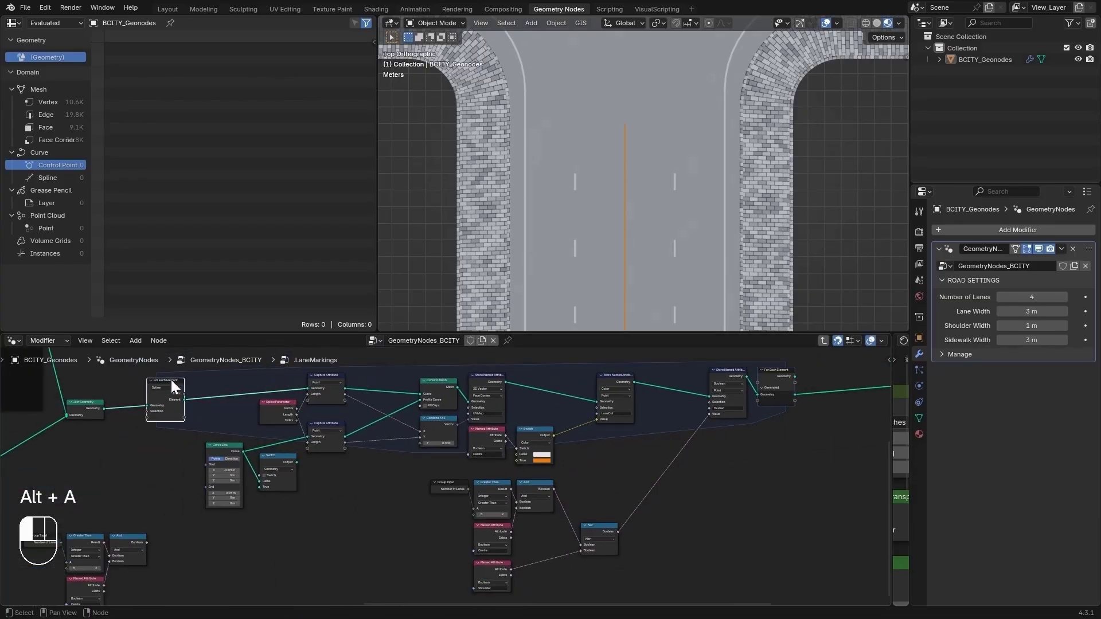
{"action": "key", "text": "g"}
{"action": "left_click", "coordinate": [185, 383]}
Step: Try to link the And node's Boolean output from outside the zone directly to the profile Switch node's Switch input
{"action": "middle_click_drag", "start_coordinate": [419, 400], "coordinate": [840, 338]}
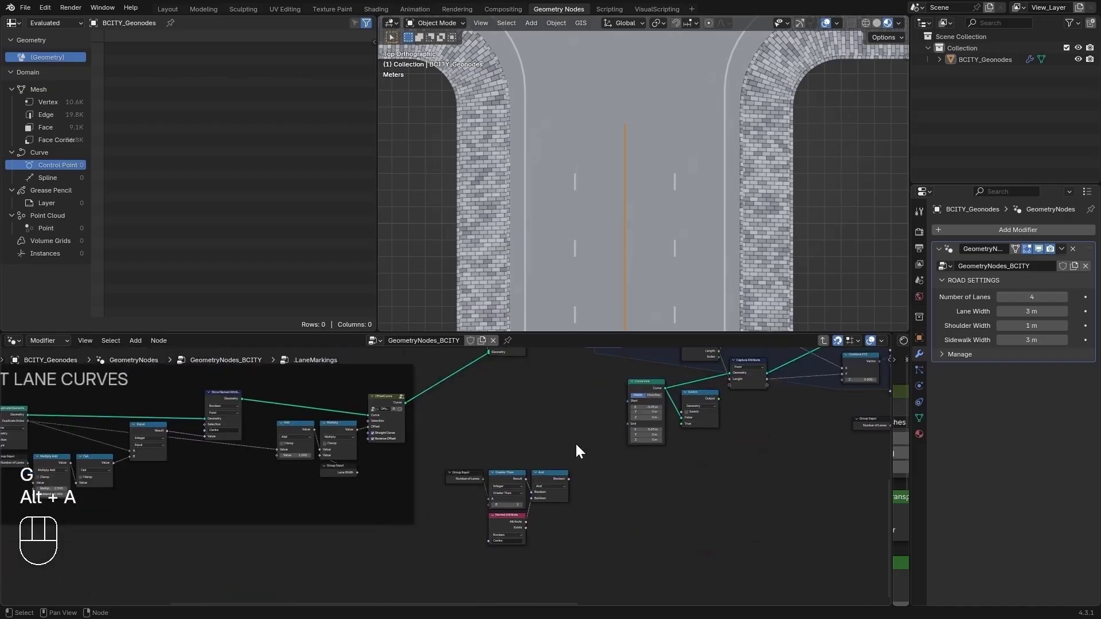
{"action": "scroll", "coordinate": [576, 442], "scroll_direction": "up", "scroll_amount": 3}
{"action": "middle_click_drag", "start_coordinate": [512, 473], "coordinate": [449, 518]}
{"action": "middle_click_drag", "start_coordinate": [547, 416], "coordinate": [393, 472]}
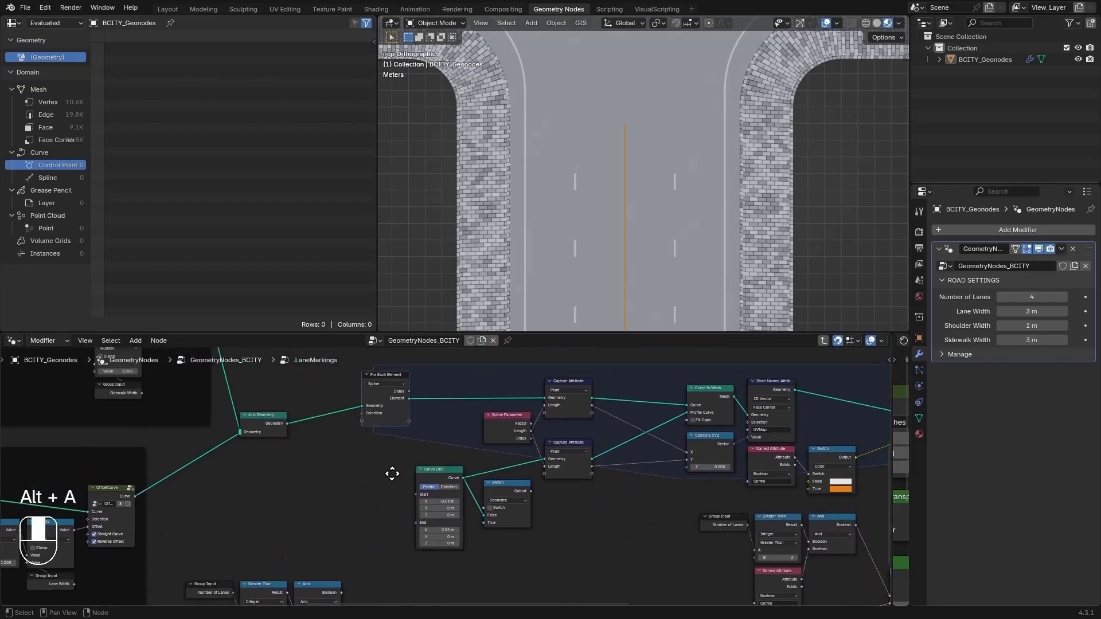
{"action": "middle_click_drag", "start_coordinate": [381, 543], "coordinate": [348, 554]}
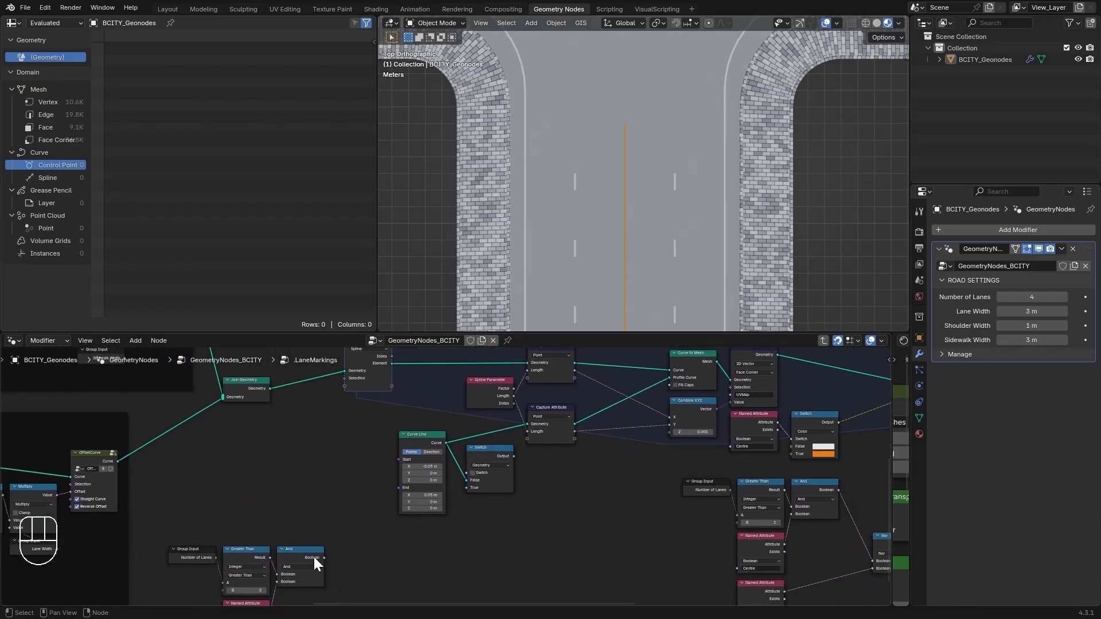
{"action": "left_click_drag", "start_coordinate": [324, 557], "coordinate": [469, 469]}
{"action": "scroll", "coordinate": [490, 487], "scroll_direction": "up", "scroll_amount": 2}
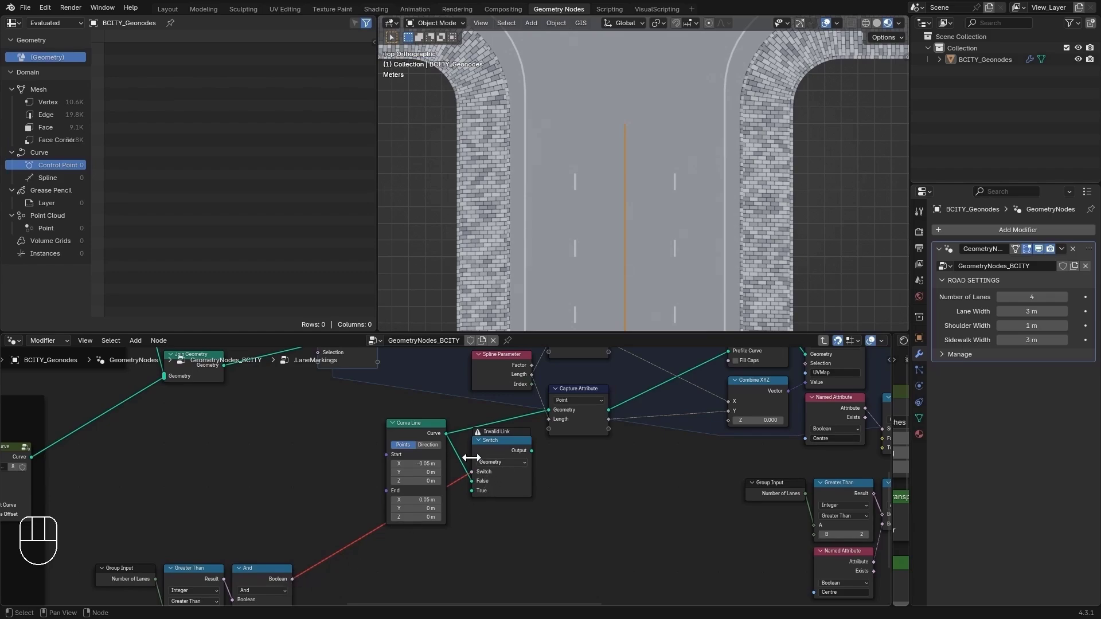
Step: Cut the direct link between the And node and the profile Switch node
{"action": "scroll", "coordinate": [421, 452], "scroll_direction": "down", "scroll_amount": 2}
{"action": "middle_click_drag", "start_coordinate": [407, 456], "coordinate": [497, 499]}
{"action": "mouse_move", "coordinate": [476, 577]}
{"action": "right_mouse_down", "text": "ctrl"}
{"action": "mouse_move", "coordinate": [487, 570]}
{"action": "mouse_move", "coordinate": [473, 569]}
{"action": "right_mouse_up", "text": "ctrl"}
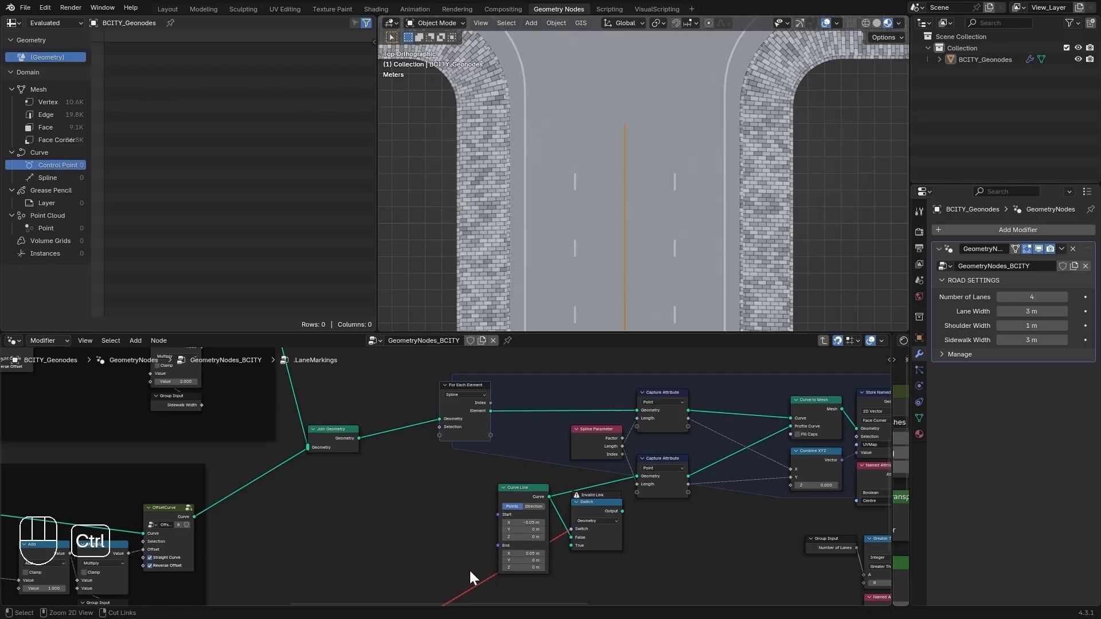
Step: Add a Boolean input to the For Each Element zone by connecting the And node's output to its empty socket
{"action": "scroll", "coordinate": [456, 476], "scroll_direction": "up", "scroll_amount": 2}
{"action": "left_click", "coordinate": [452, 414]}
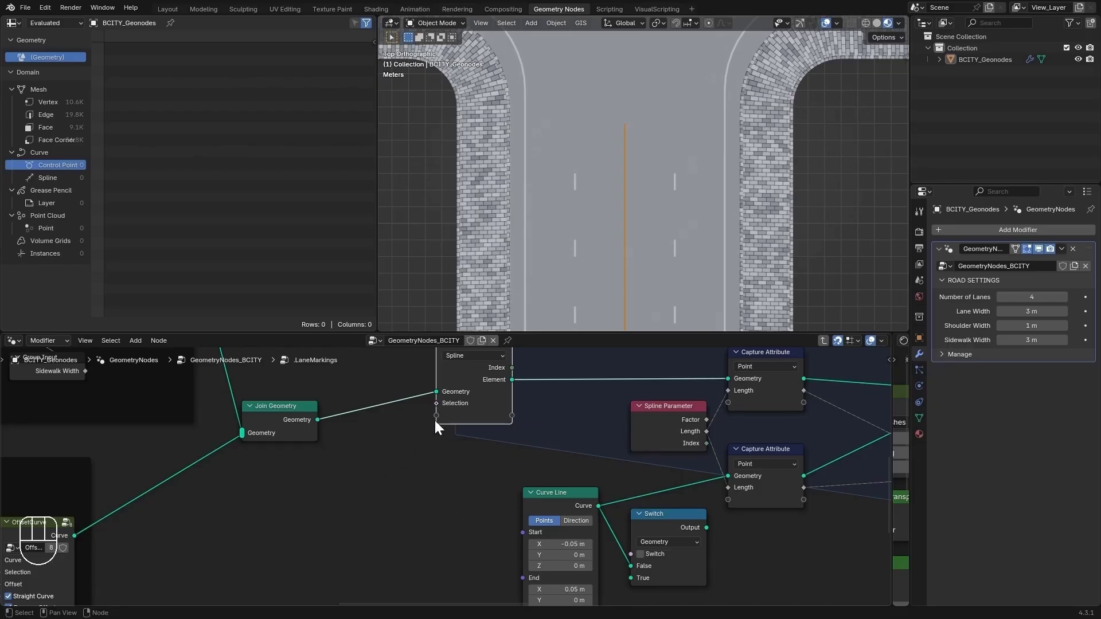
{"action": "middle_click_drag", "start_coordinate": [438, 417], "coordinate": [429, 460]}
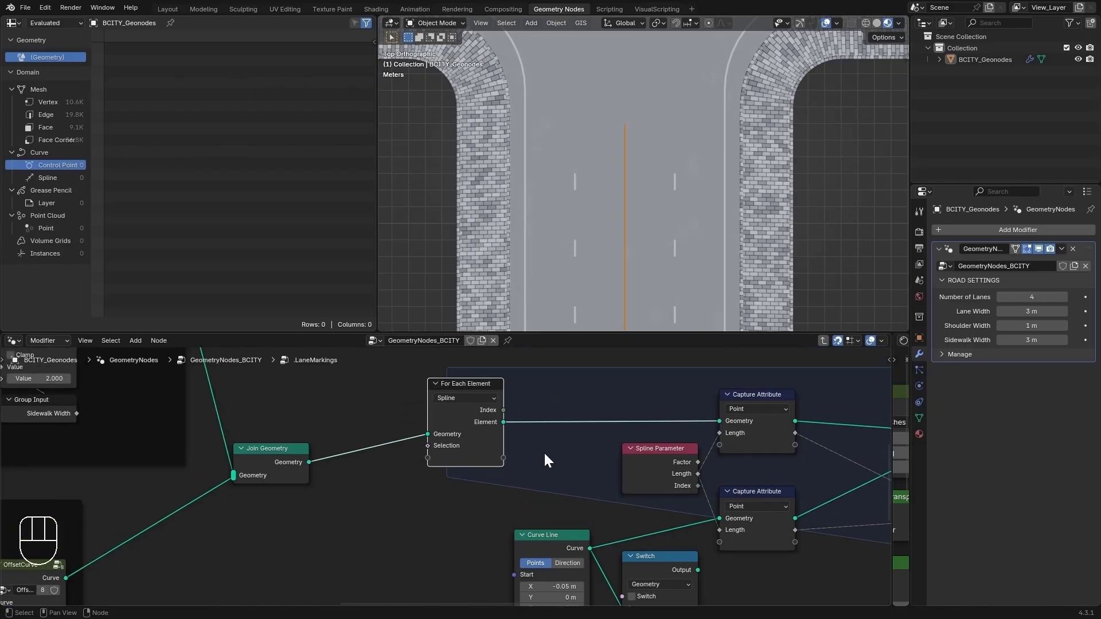
{"action": "scroll", "coordinate": [529, 505], "scroll_direction": "down", "scroll_amount": 2}
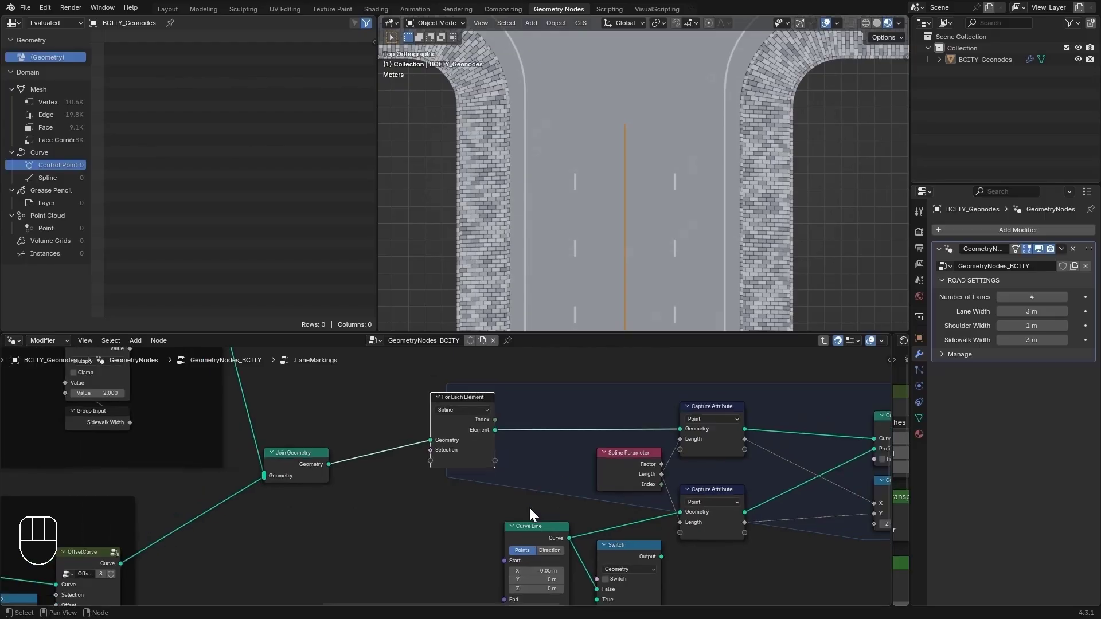
{"action": "middle_click_drag", "start_coordinate": [529, 506], "coordinate": [656, 365]}
{"action": "scroll", "coordinate": [446, 504], "scroll_direction": "down", "scroll_amount": 1}
{"action": "middle_click_drag", "start_coordinate": [446, 503], "coordinate": [411, 509]}
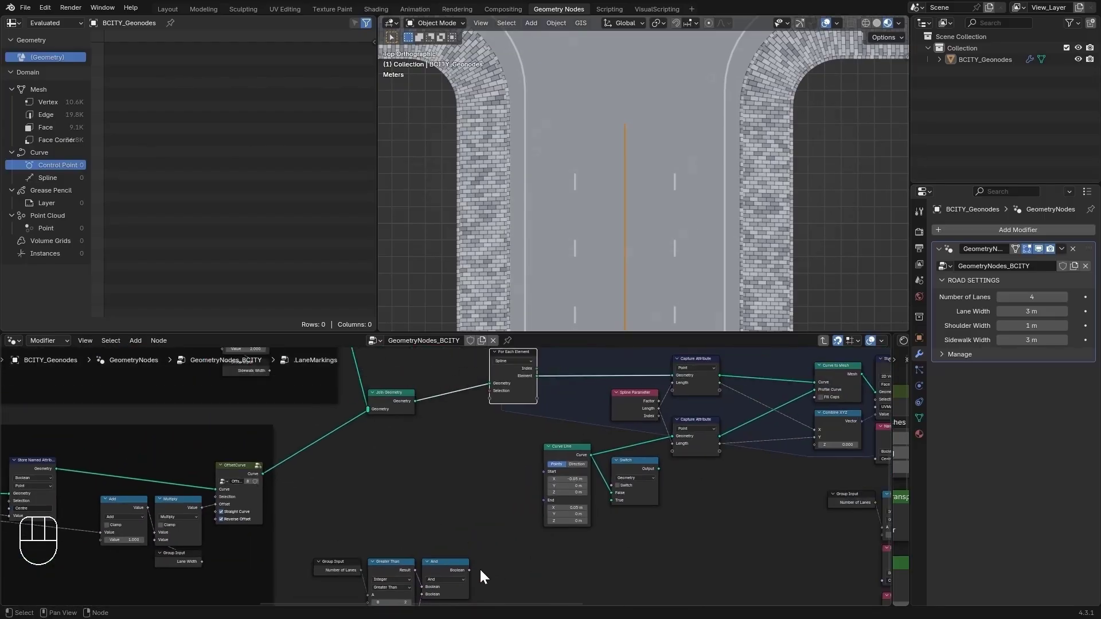
{"action": "left_click_drag", "start_coordinate": [467, 570], "coordinate": [490, 401]}
{"action": "scroll", "coordinate": [528, 410], "scroll_direction": "up", "scroll_amount": 4}
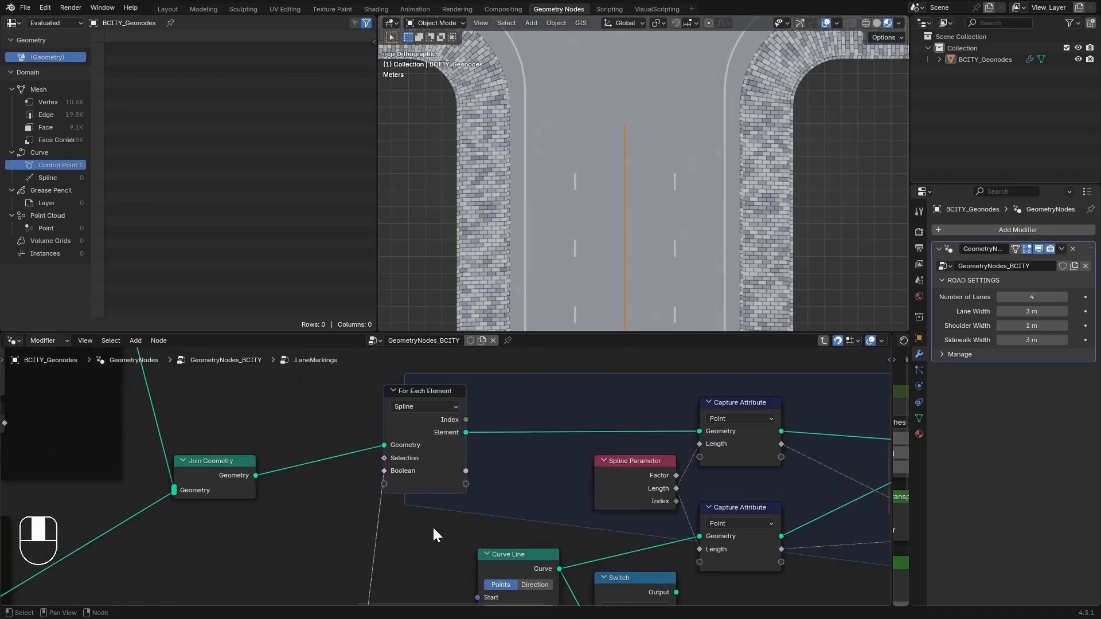
{"action": "middle_click_drag", "start_coordinate": [433, 526], "coordinate": [399, 502]}
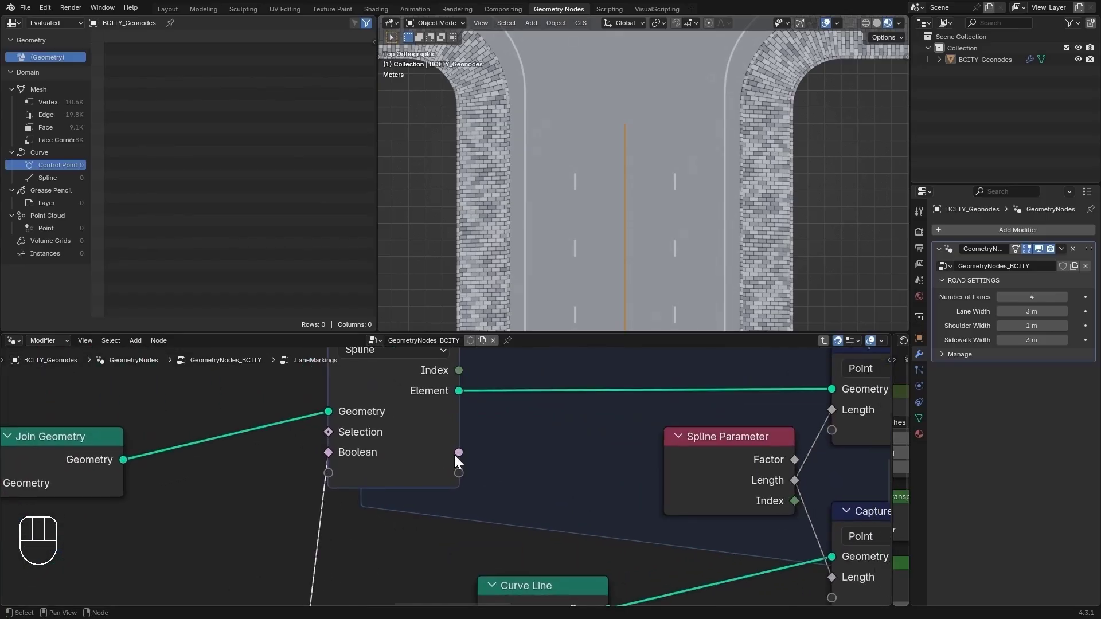
Step: Move the For Each Element input node until it sits directly above the Curve Line node
{"action": "scroll", "coordinate": [464, 449], "scroll_direction": "down", "scroll_amount": 5}
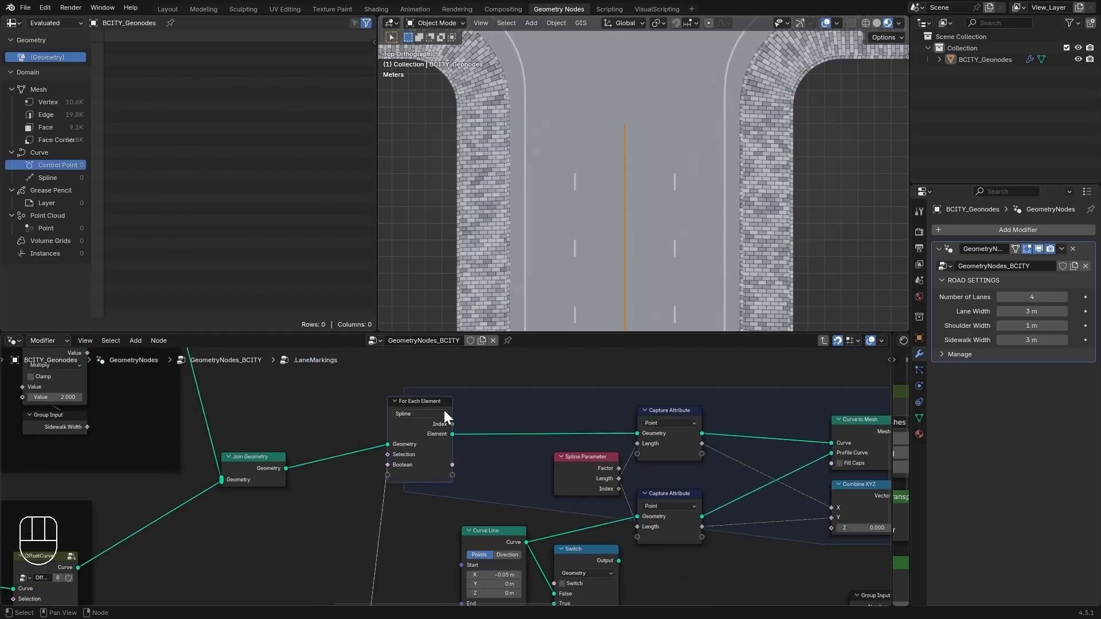
{"action": "left_click", "coordinate": [438, 398]}
{"action": "key", "text": "g"}
{"action": "left_click", "coordinate": [509, 397]}
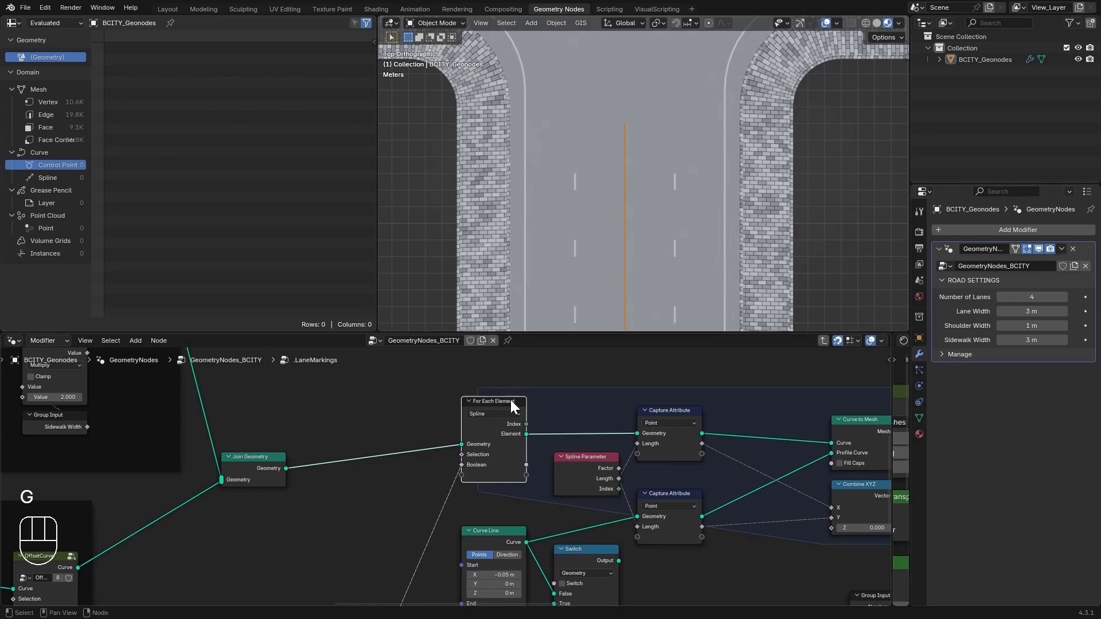
{"action": "scroll", "coordinate": [396, 538], "scroll_direction": "down", "scroll_amount": 3}
{"action": "key", "text": "alt+a"}
Step: Move the Group Input, Greater Than, Named Attribute and And nodes together to just below the Join Geometry node, beside the Curve Line
{"action": "middle_click_drag", "start_coordinate": [331, 505], "coordinate": [329, 463]}
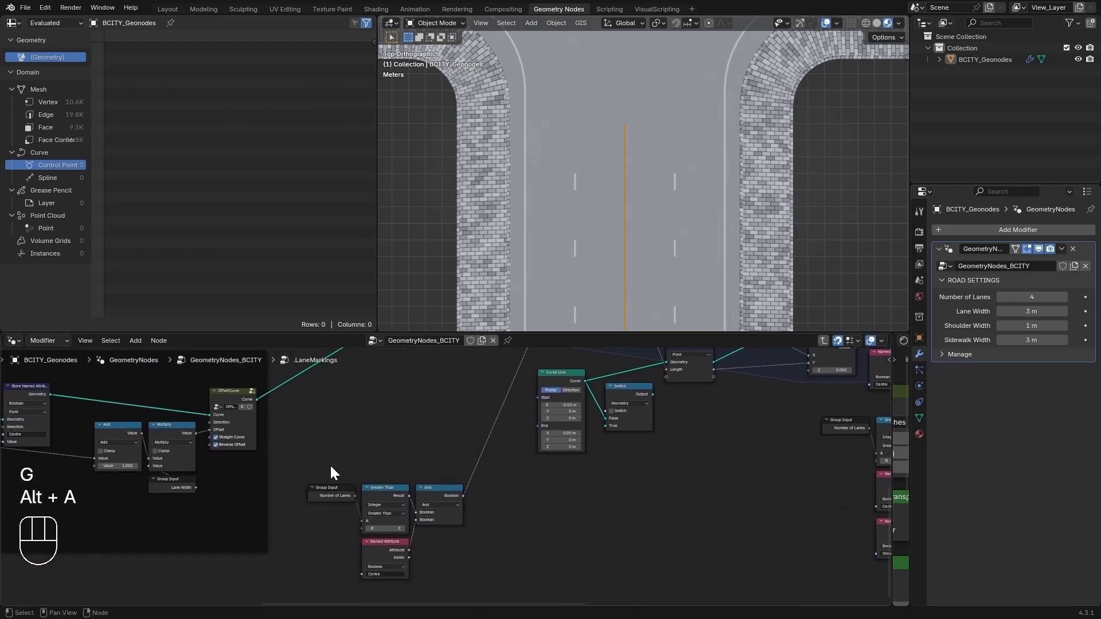
{"action": "left_click_drag", "start_coordinate": [312, 456], "coordinate": [452, 561]}
{"action": "middle_click_drag", "start_coordinate": [402, 565], "coordinate": [370, 606]}
{"action": "key", "text": "g"}
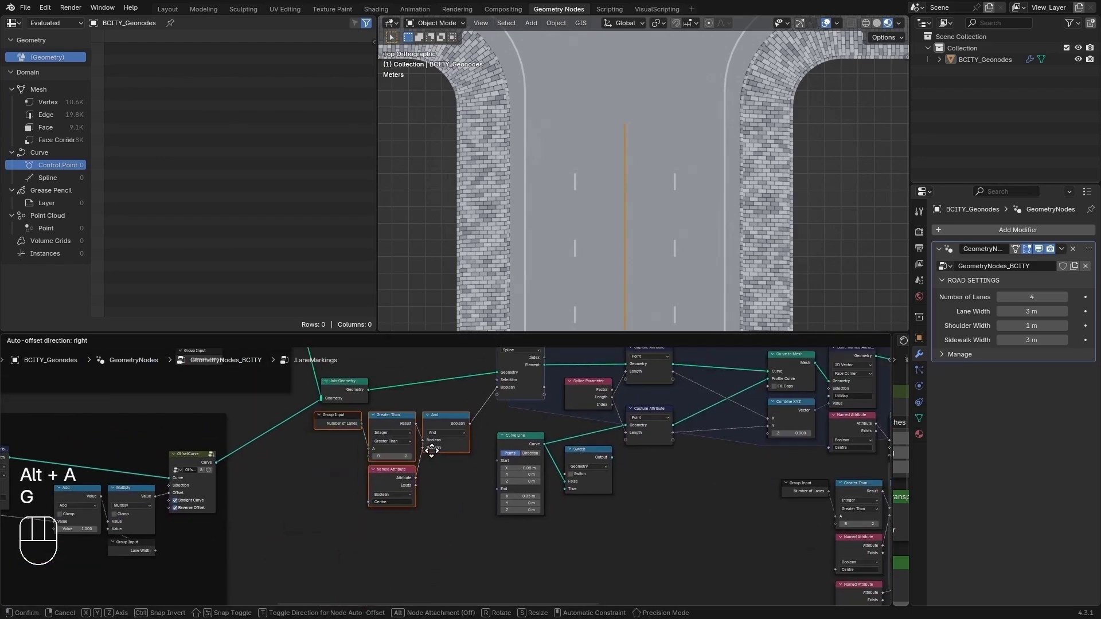
{"action": "left_click", "coordinate": [440, 448]}
{"action": "key", "text": "alt+a"}
{"action": "middle_click_drag", "start_coordinate": [439, 448], "coordinate": [407, 498]}
{"action": "scroll", "coordinate": [305, 480], "scroll_direction": "up", "scroll_amount": 2}
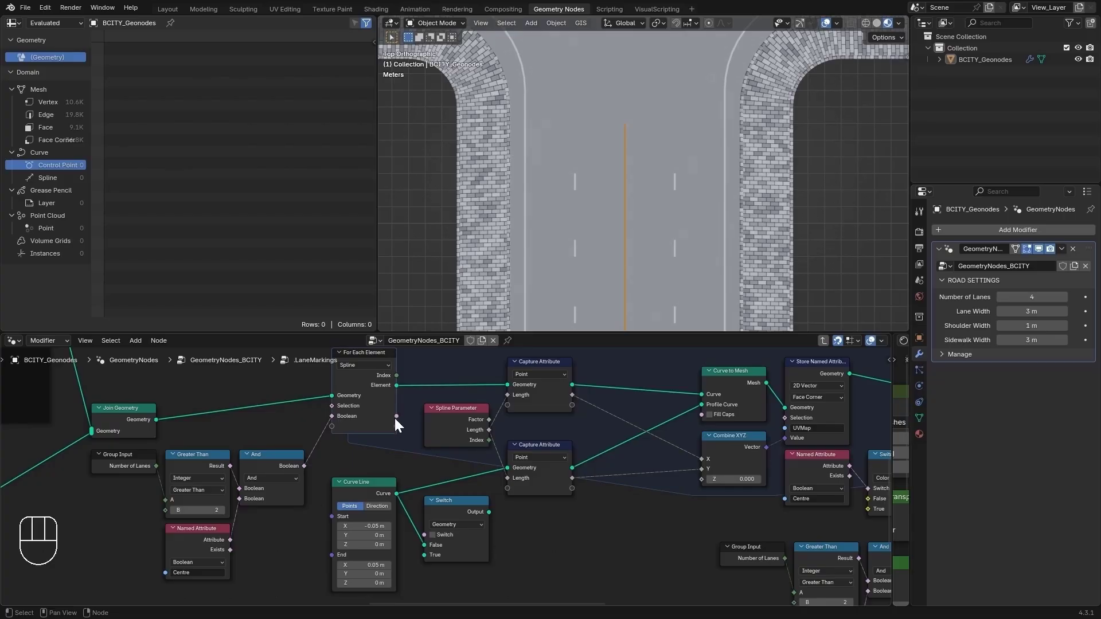
Step: Link the For Each Element zone's inner Boolean output to the Switch input of the profile Switch node
{"action": "left_click_drag", "start_coordinate": [396, 417], "coordinate": [422, 535]}
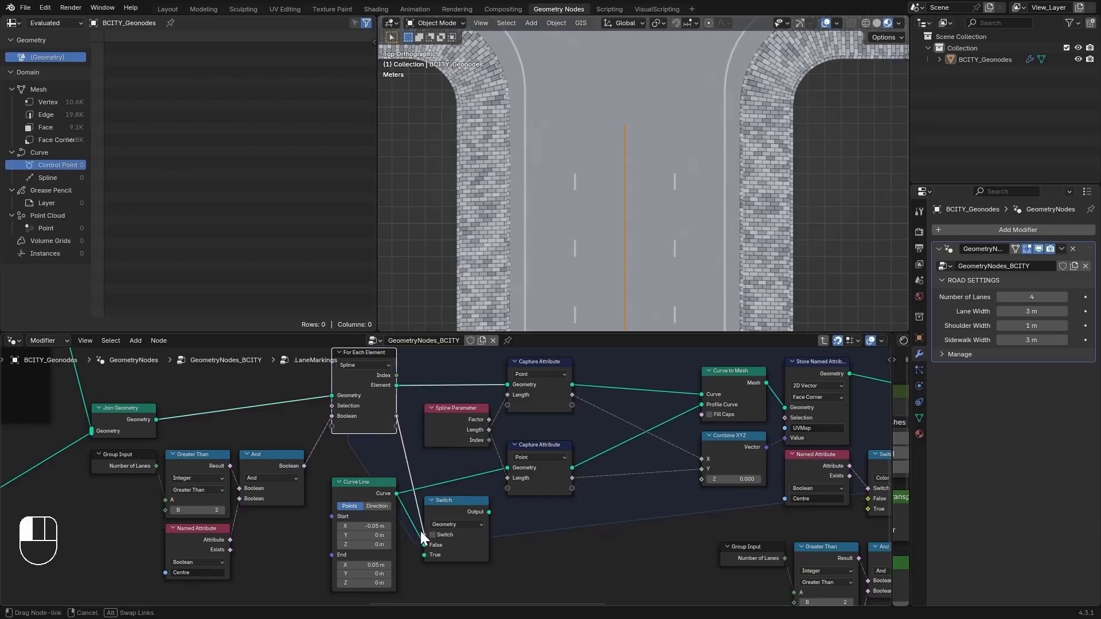
{"action": "key", "text": "g"}
{"action": "right_click", "coordinate": [451, 497]}
{"action": "key", "text": "alt+a"}
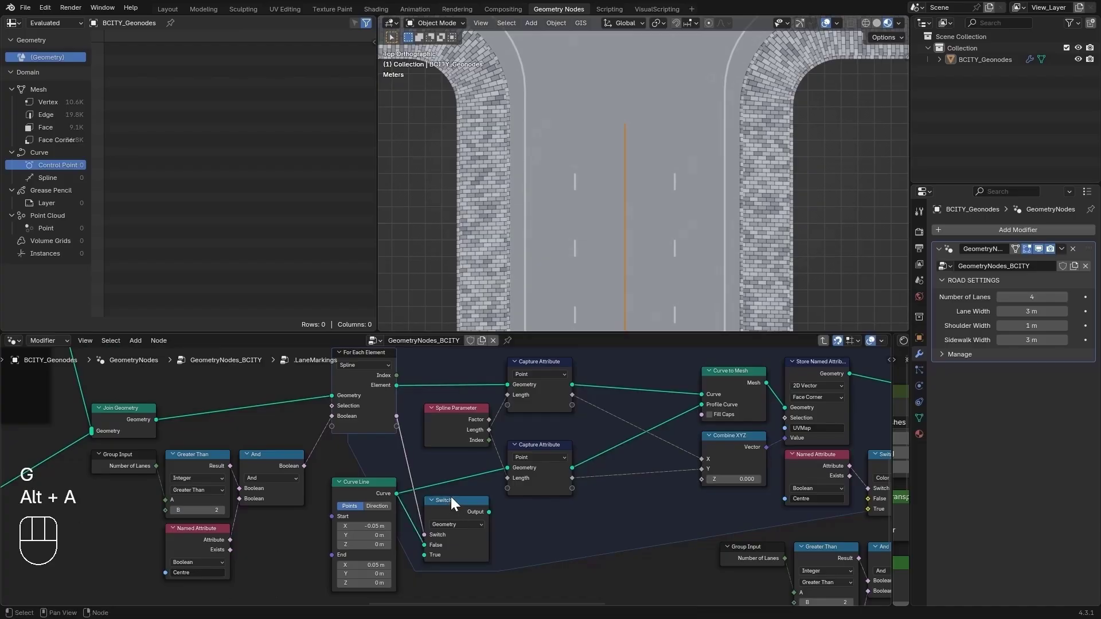
{"action": "middle_click_drag", "start_coordinate": [451, 496], "coordinate": [459, 443]}
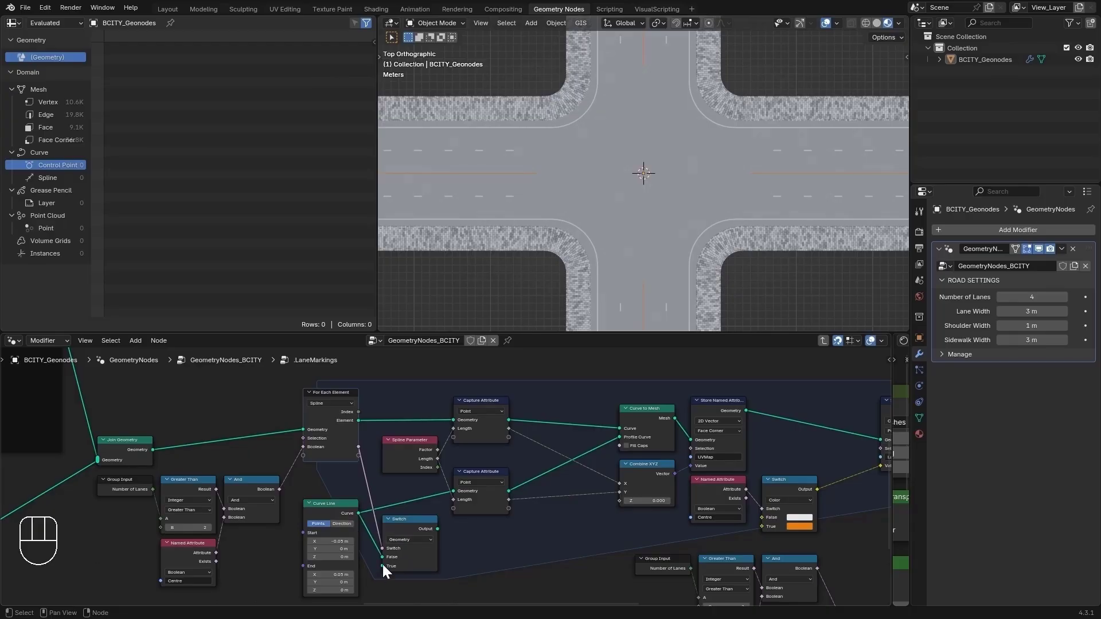
Step: Add a new Curve Line node in the empty area below the existing profile nodes
{"action": "middle_click_drag", "start_coordinate": [382, 563], "coordinate": [444, 516]}
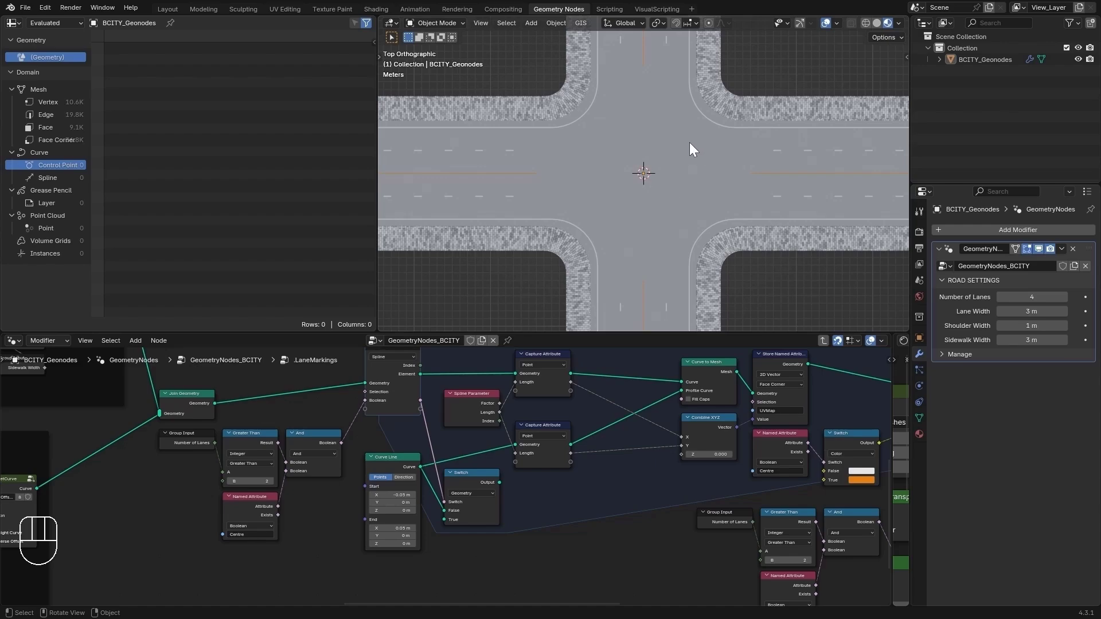
{"action": "scroll", "coordinate": [690, 144], "scroll_direction": "up", "scroll_amount": 6}
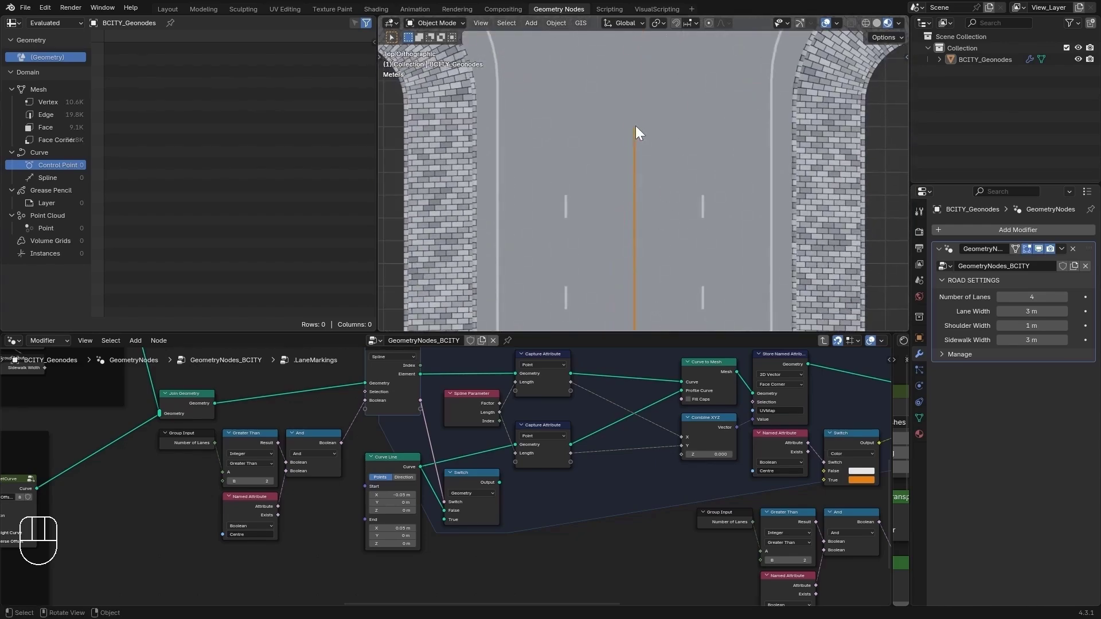
{"action": "middle_click_drag", "start_coordinate": [480, 542], "coordinate": [545, 427]}
{"action": "key", "text": "shift+a"}
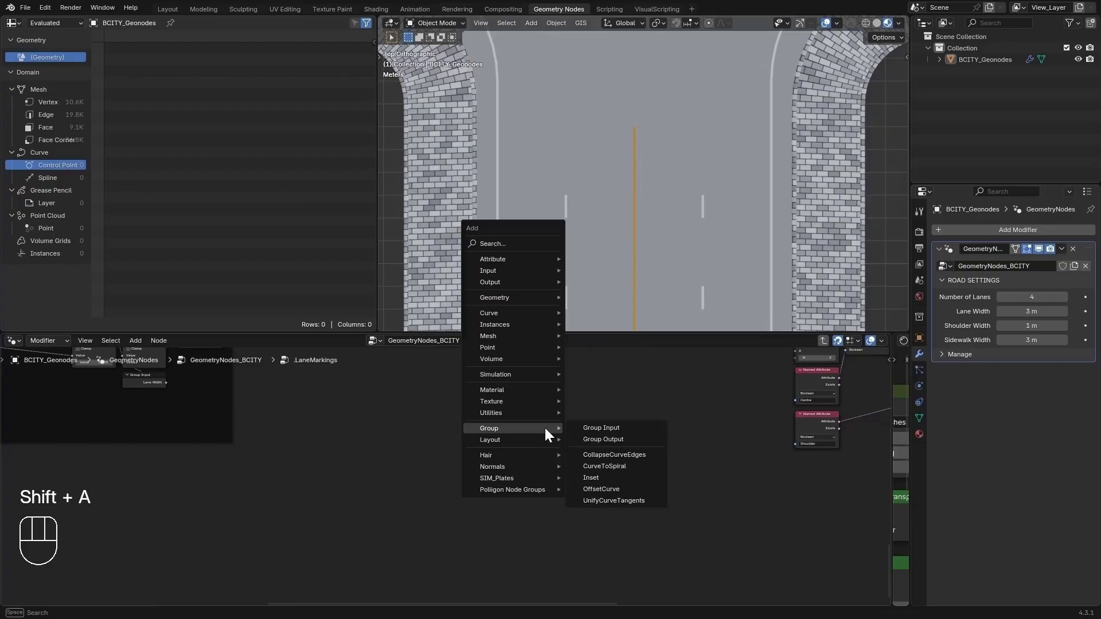
{"action": "type", "text": "curve l"}
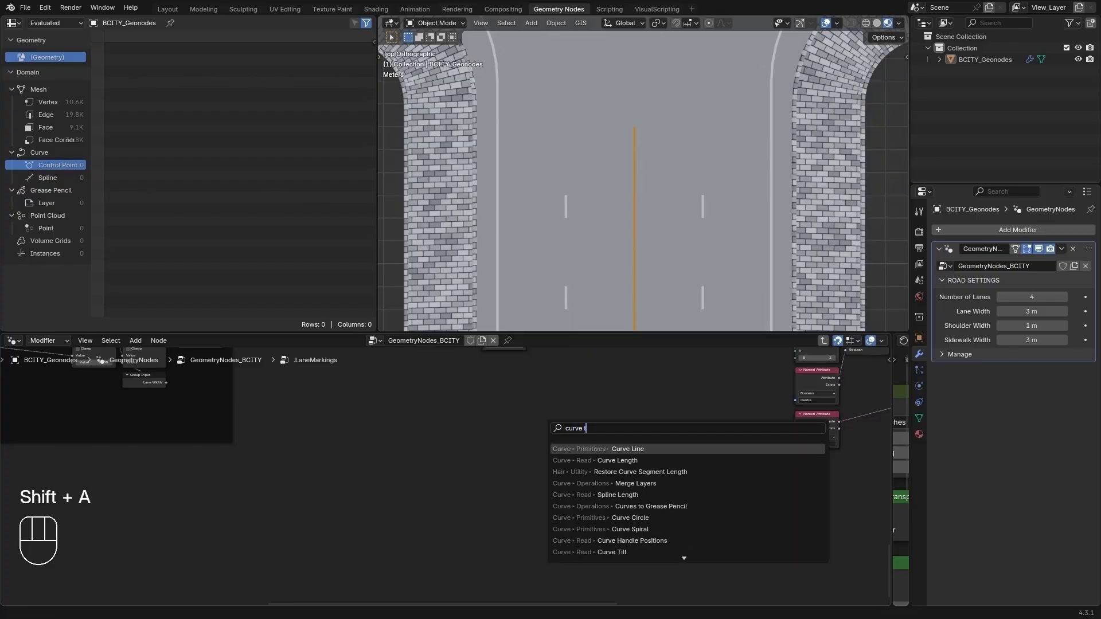
{"action": "key", "text": "Return"}
{"action": "left_click", "coordinate": [460, 442]}
Step: Preview the new Curve Line through a Viewer node, centre the viewport on the world origin, and move the Viewer farther from the Curve Line
{"action": "left_click", "coordinate": [480, 450], "text": "ctrl+shift"}
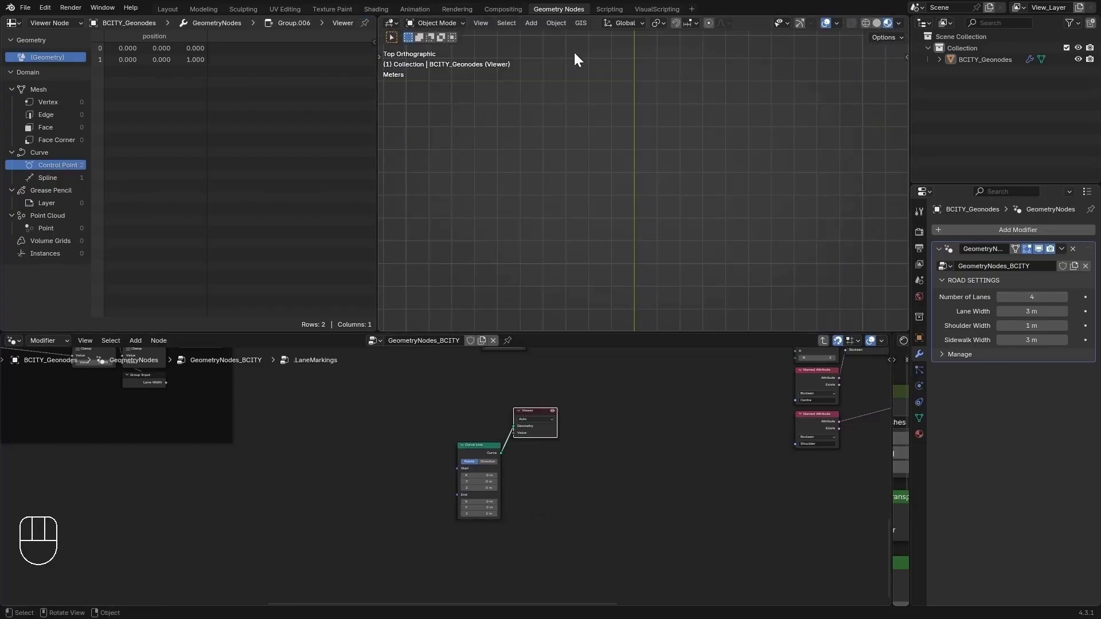
{"action": "key", "text": "shift+c"}
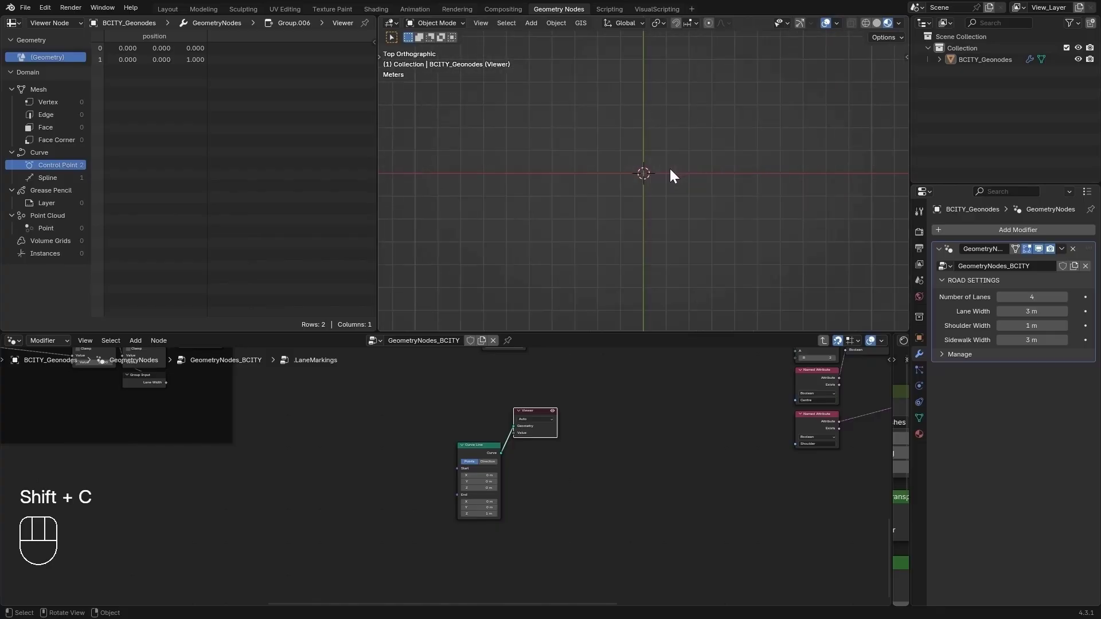
{"action": "scroll", "coordinate": [670, 168], "scroll_direction": "up", "scroll_amount": 3}
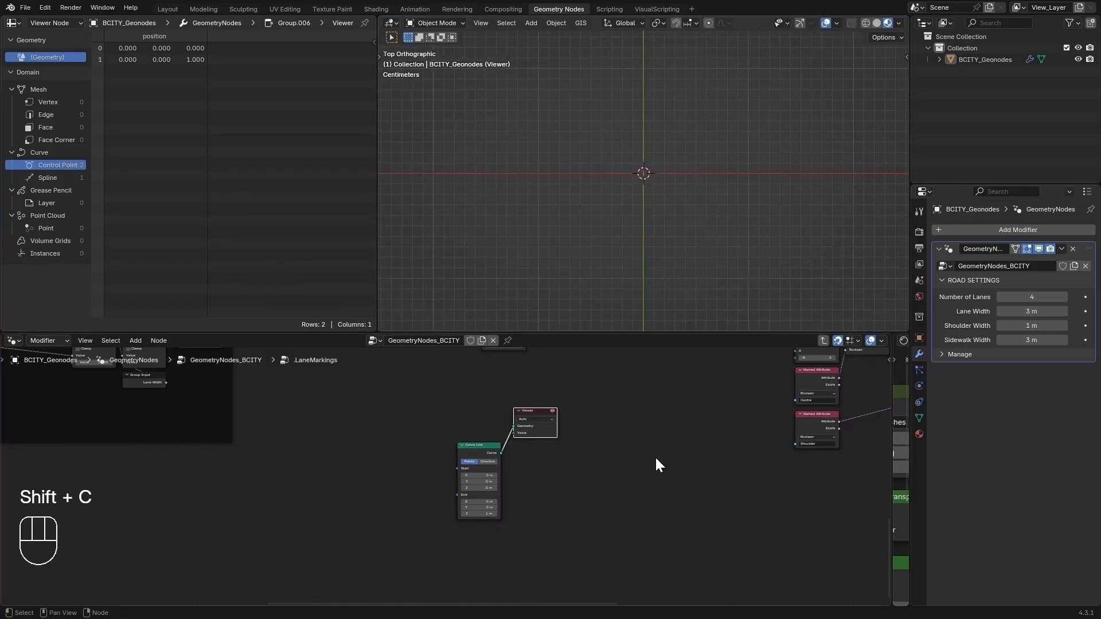
{"action": "scroll", "coordinate": [576, 503], "scroll_direction": "up", "scroll_amount": 2}
{"action": "left_click", "coordinate": [576, 374]}
{"action": "key", "text": "g"}
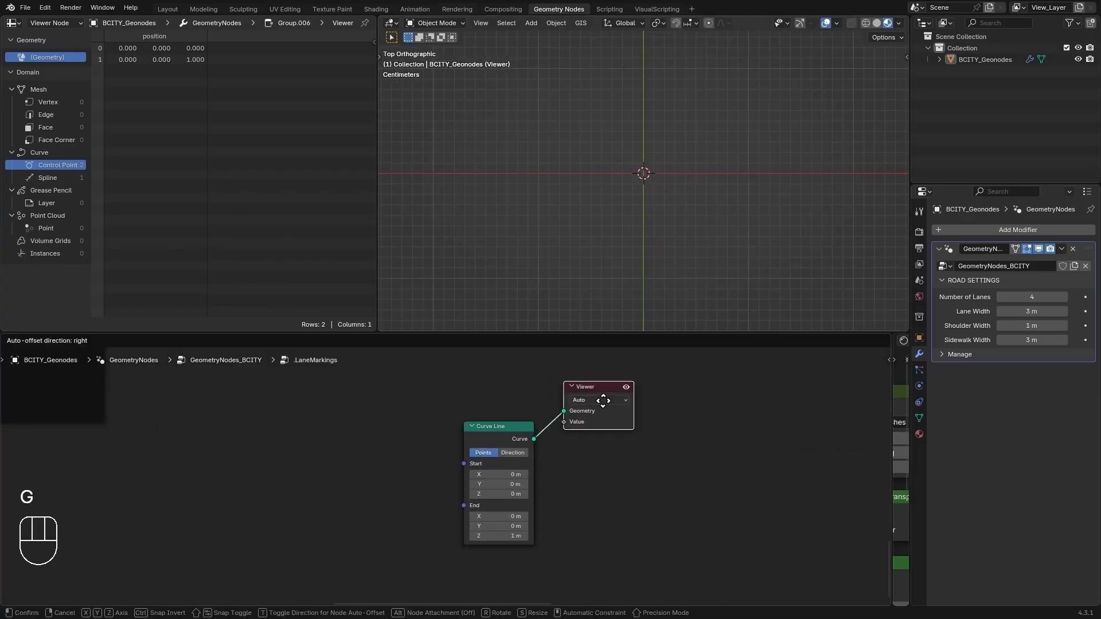
{"action": "left_click", "coordinate": [763, 420]}
Step: Duplicate the new Curve Line node and place the copy directly below it
{"action": "middle_click_drag", "start_coordinate": [487, 435], "coordinate": [494, 359], "text": "shift"}
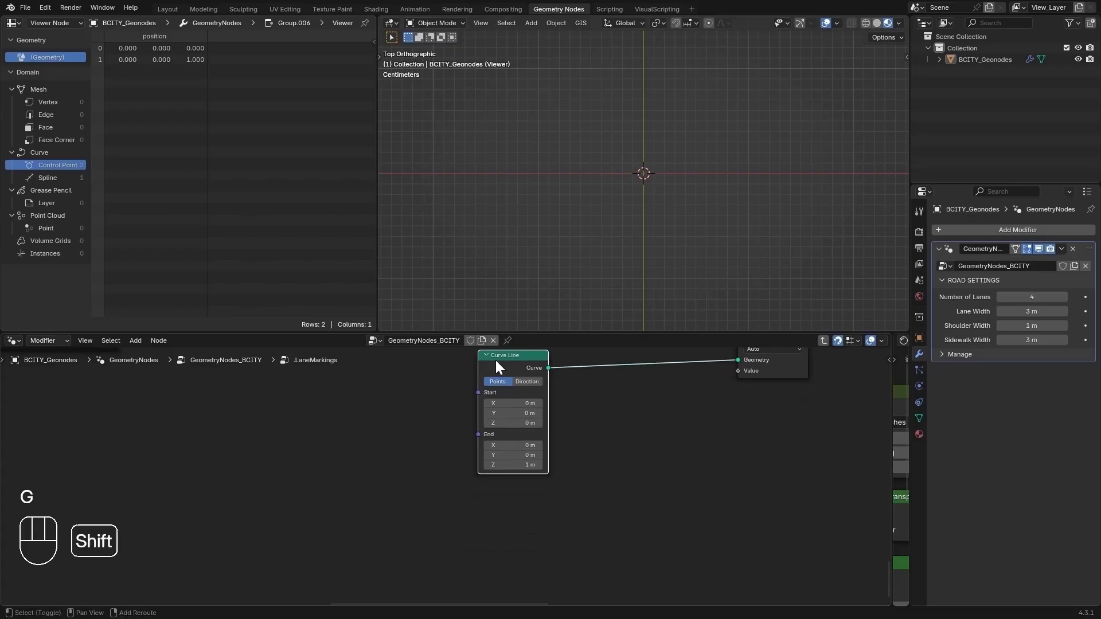
{"action": "key", "text": "shift+d"}
{"action": "left_click", "coordinate": [495, 489]}
{"action": "middle_click_drag", "start_coordinate": [559, 468], "coordinate": [552, 477]}
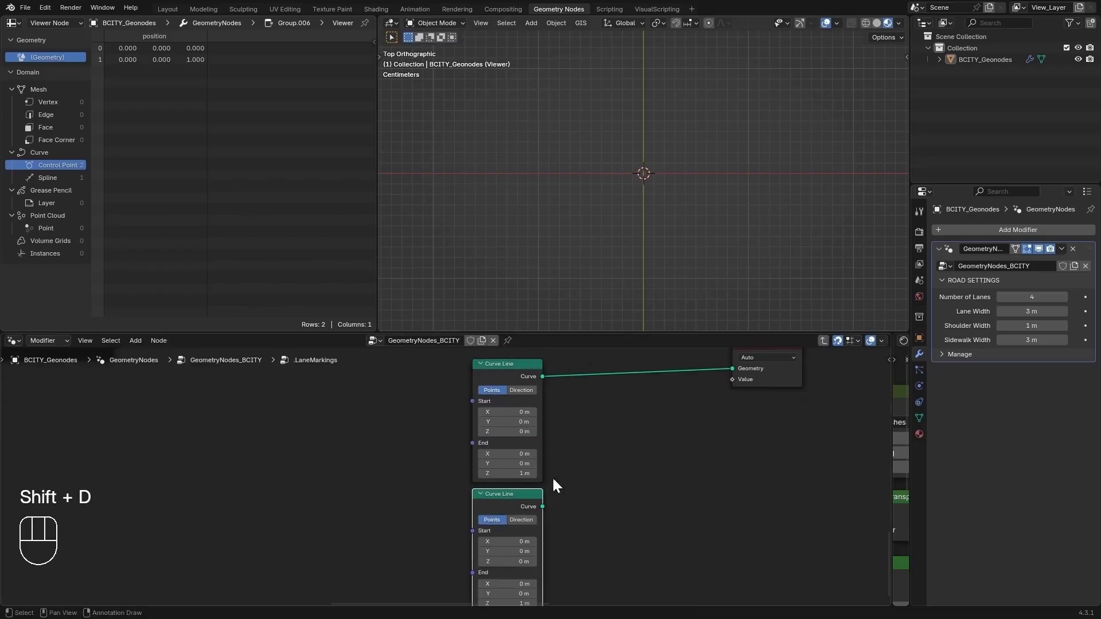
Step: Insert a Join Geometry node between the upper Curve Line and the Viewer, and connect the duplicated Curve Line to it
{"action": "key", "text": "shift+a"}
{"action": "type", "text": "join"}
{"action": "key", "text": "Return"}
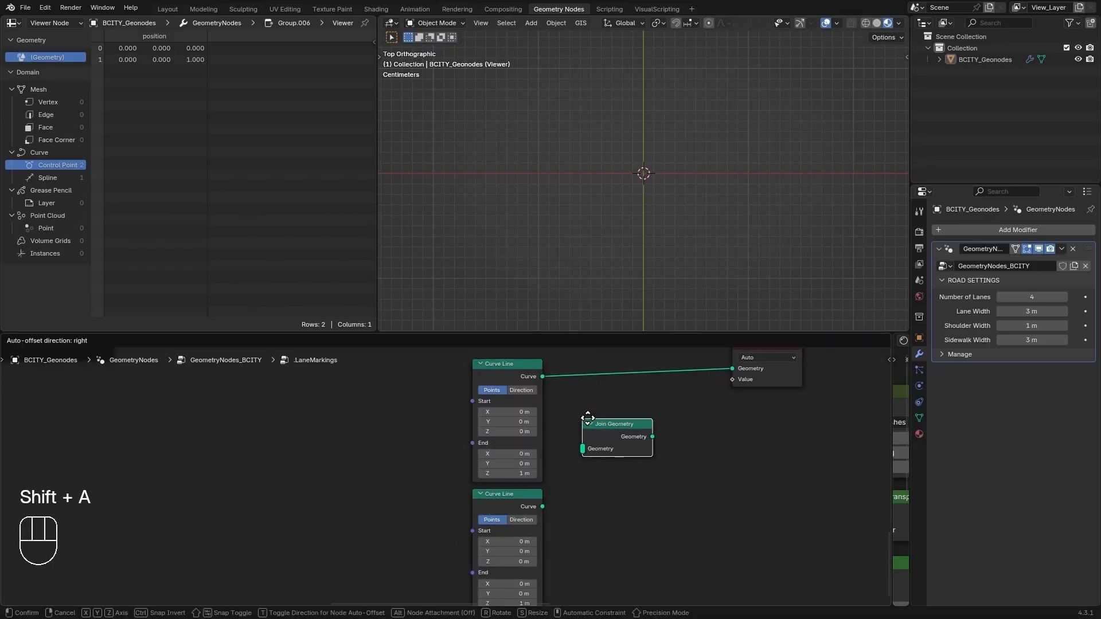
{"action": "left_click", "coordinate": [608, 356]}
{"action": "left_click_drag", "start_coordinate": [542, 521], "coordinate": [613, 395]}
Step: Set the upper Curve Line's Start X to -0.15 m, End X to -0.05 m and End Z to 0 m
{"action": "left_click_drag", "start_coordinate": [496, 489], "coordinate": [492, 488]}
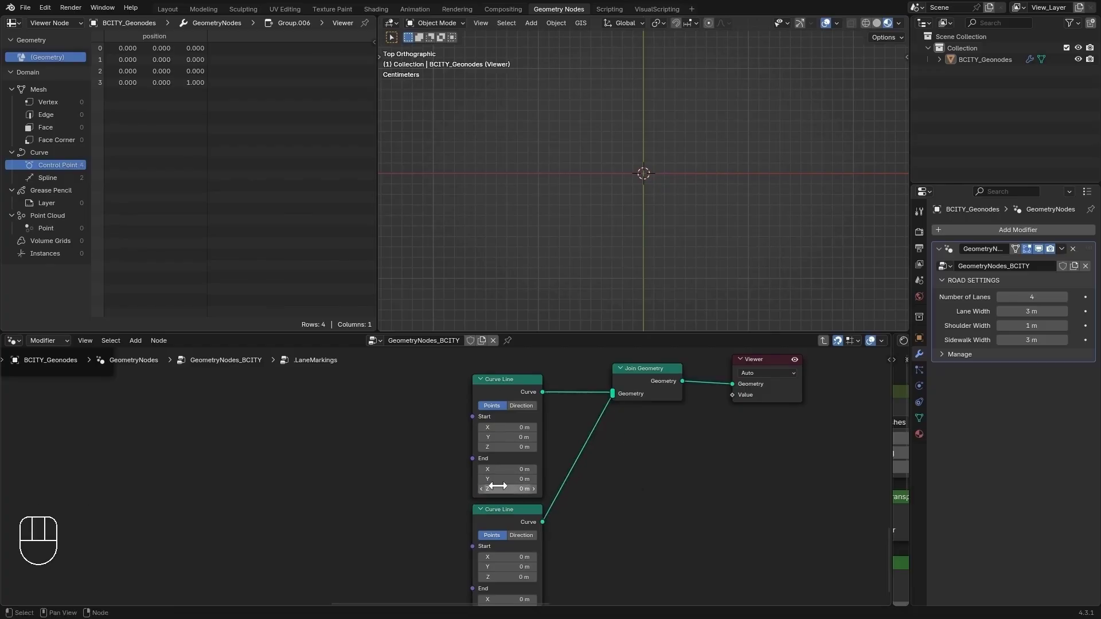
{"action": "left_click", "coordinate": [509, 427]}
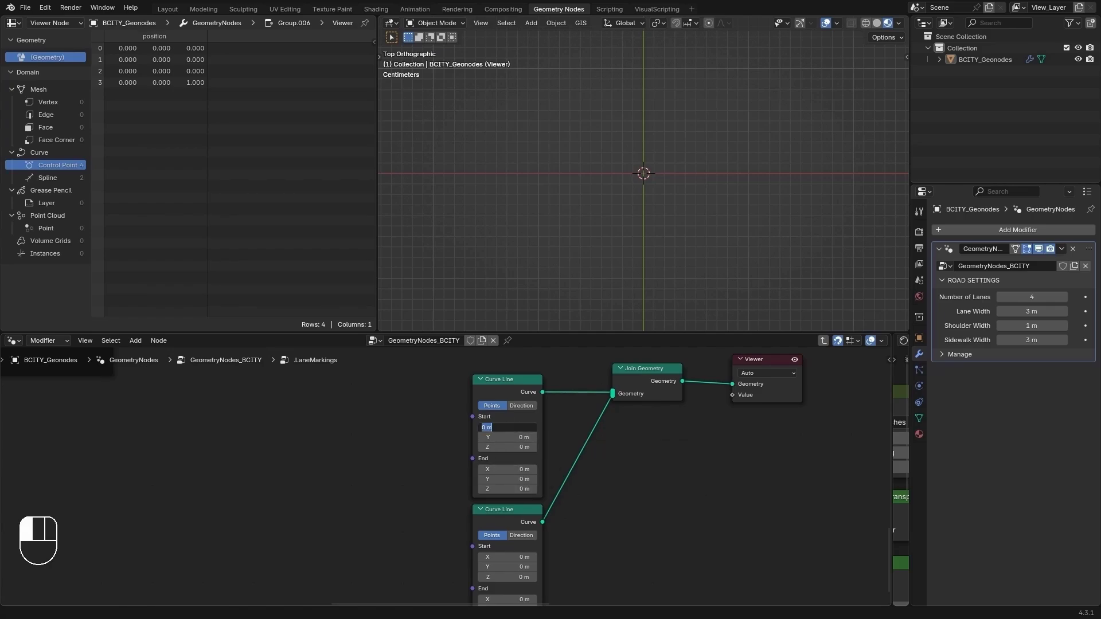
{"action": "type", "text": "-0.15"}
{"action": "key", "text": "Return"}
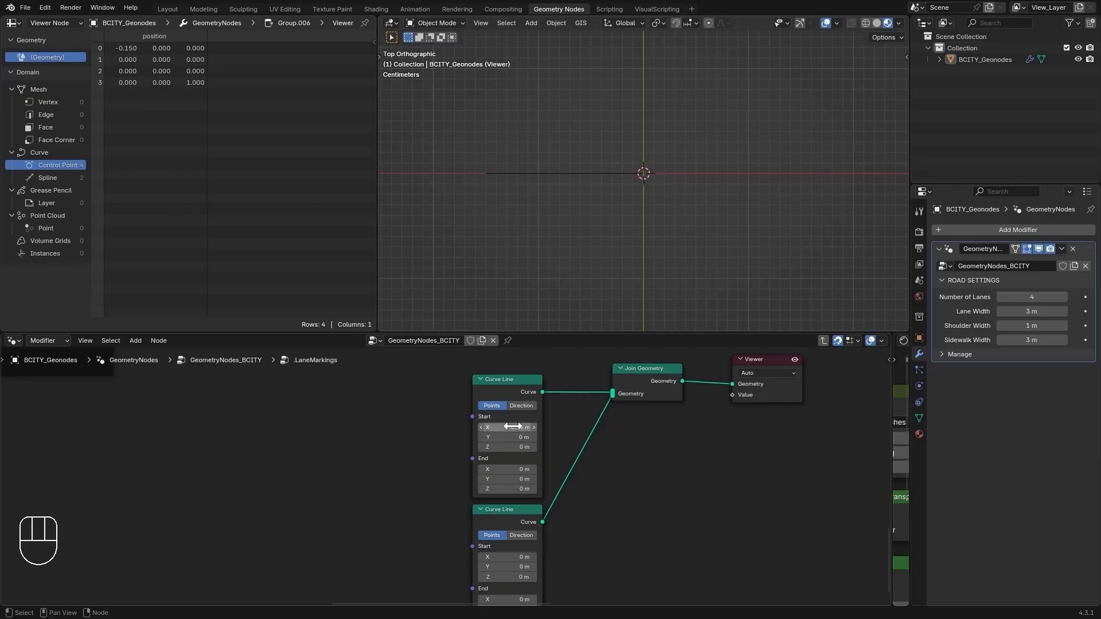
{"action": "left_click", "coordinate": [511, 471]}
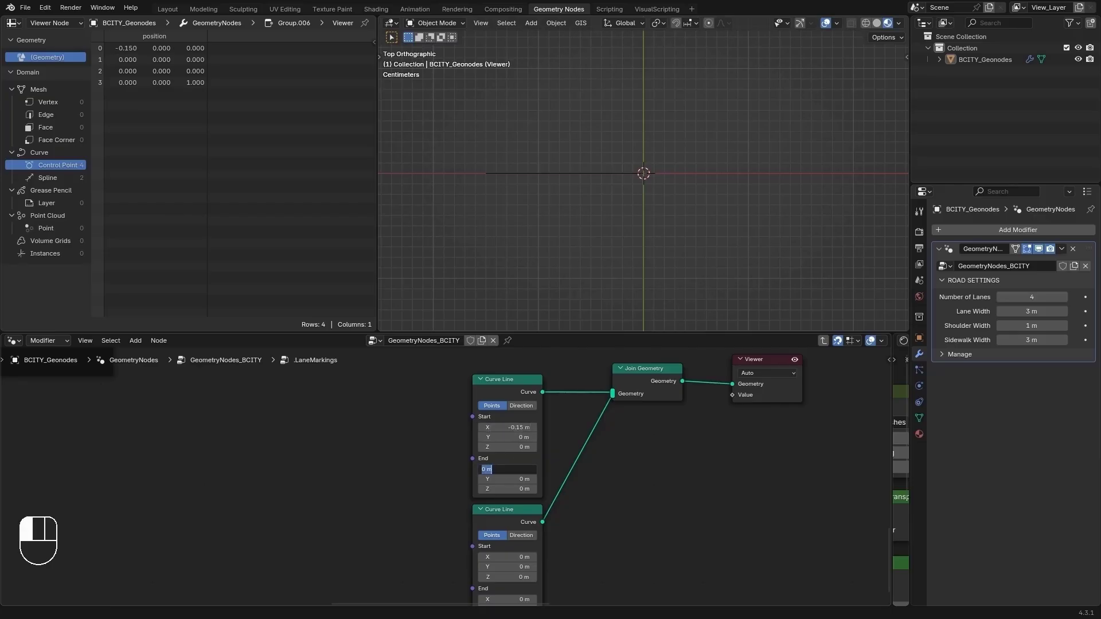
{"action": "key", "text": "BackSpace"}
{"action": "type", "text": "-0.05"}
{"action": "key", "text": "Return"}
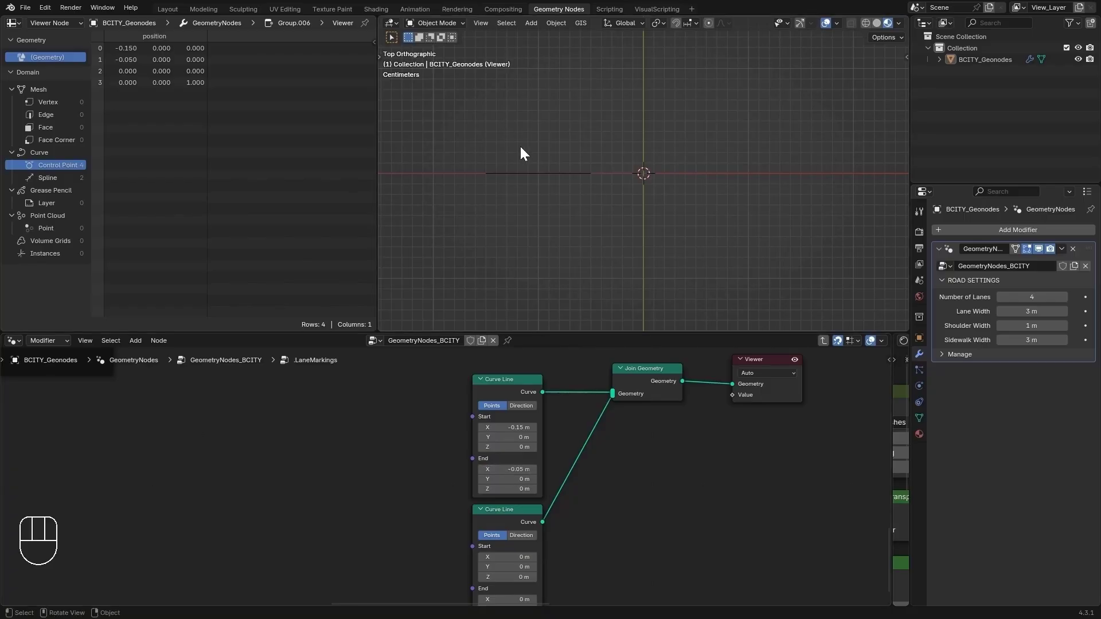
Step: Set the lower Curve Line's Start X to 0.15 m
{"action": "middle_click_drag", "start_coordinate": [611, 398], "coordinate": [579, 513]}
{"action": "scroll", "coordinate": [579, 513], "scroll_direction": "down", "scroll_amount": 2}
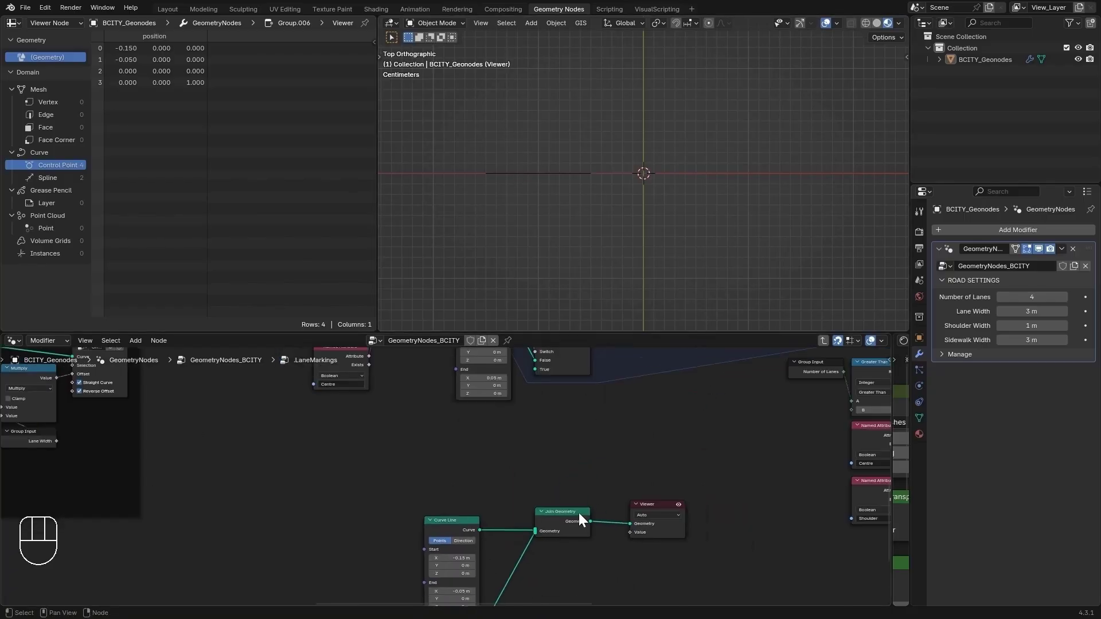
{"action": "scroll", "coordinate": [561, 433], "scroll_direction": "up", "scroll_amount": 2, "text": "shift"}
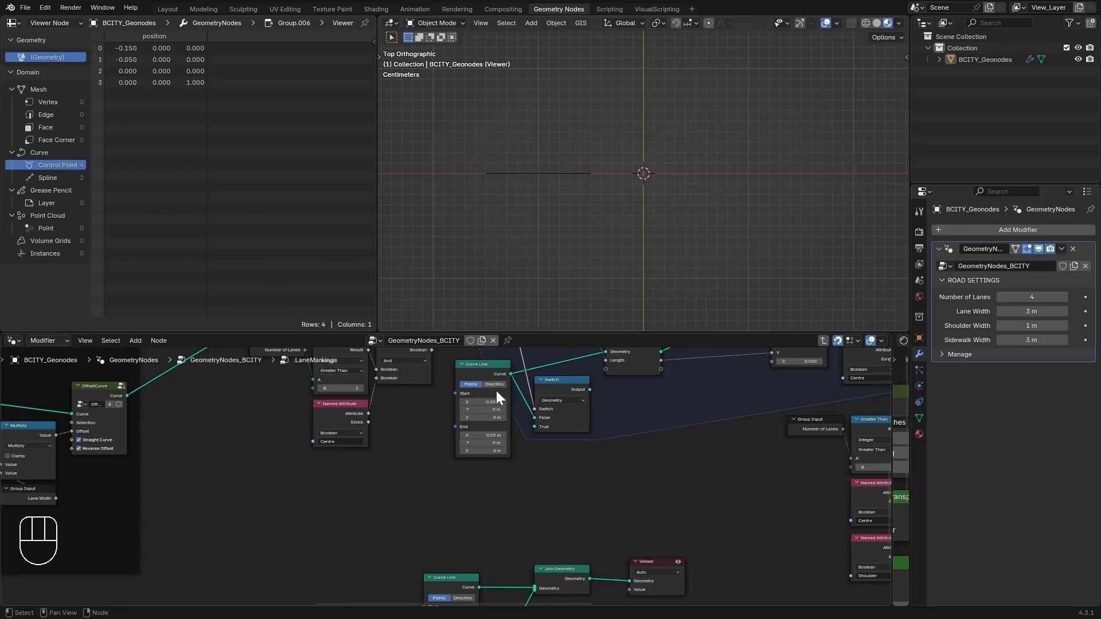
{"action": "scroll", "coordinate": [546, 460], "scroll_direction": "down", "scroll_amount": 4, "text": "shift"}
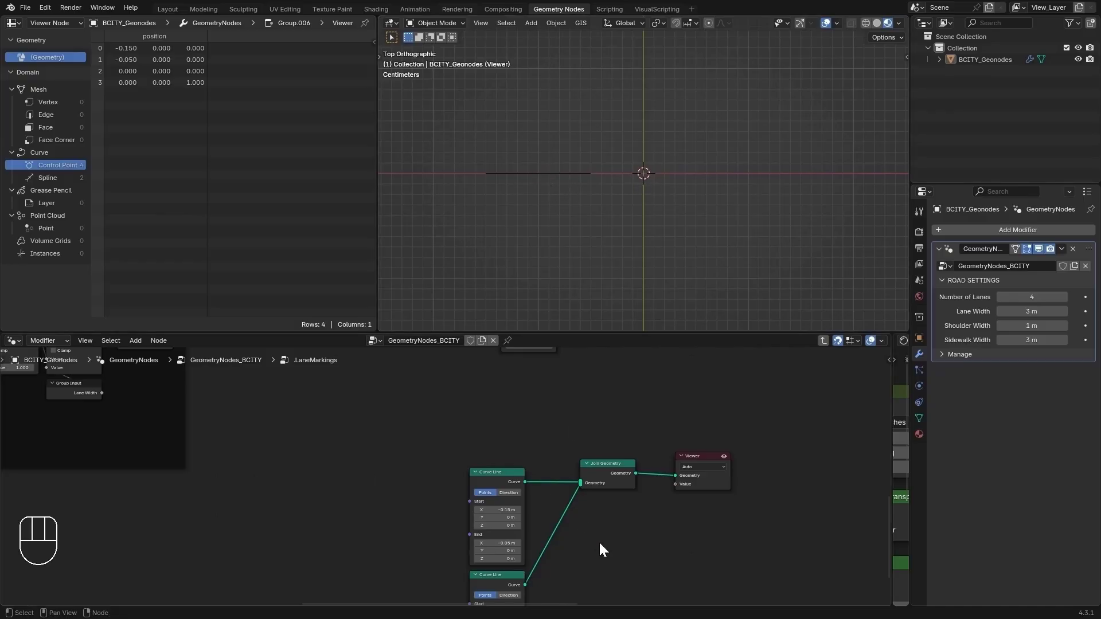
{"action": "scroll", "coordinate": [599, 541], "scroll_direction": "down", "scroll_amount": 4, "text": "shift"}
{"action": "scroll", "coordinate": [559, 531], "scroll_direction": "up", "scroll_amount": 1}
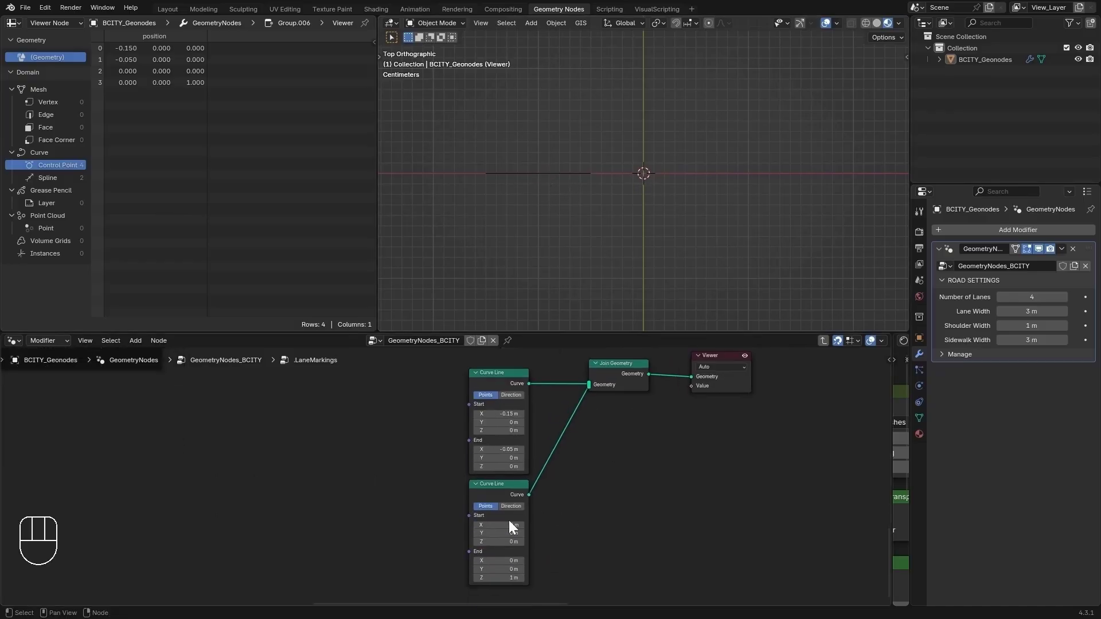
{"action": "left_click", "coordinate": [490, 525]}
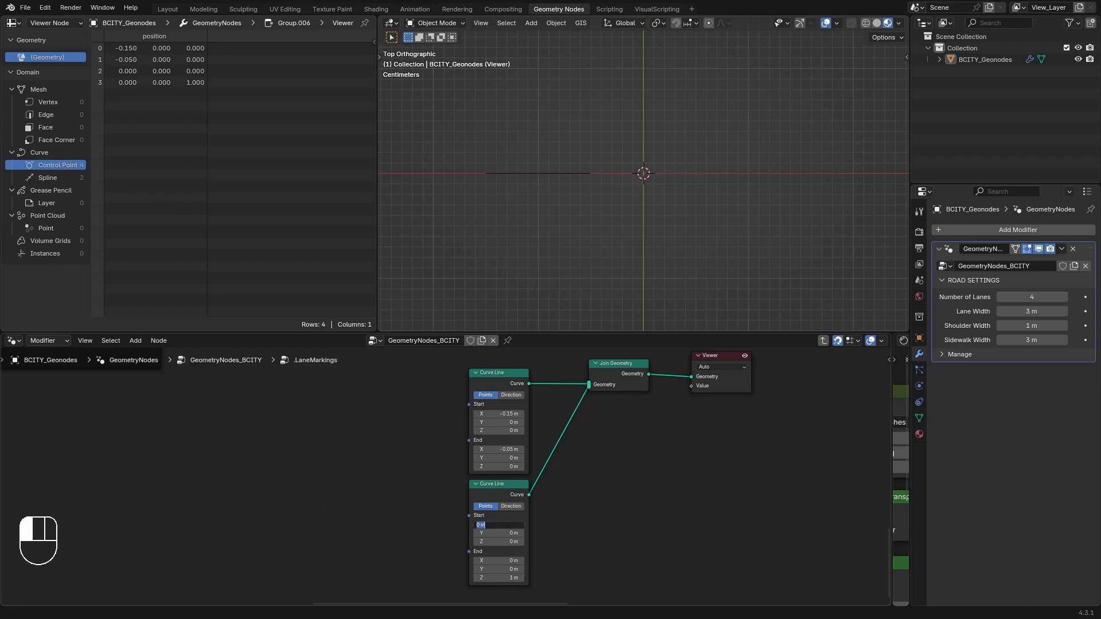
{"action": "key", "text": "BackSpace"}
{"action": "left_click", "coordinate": [499, 560]}
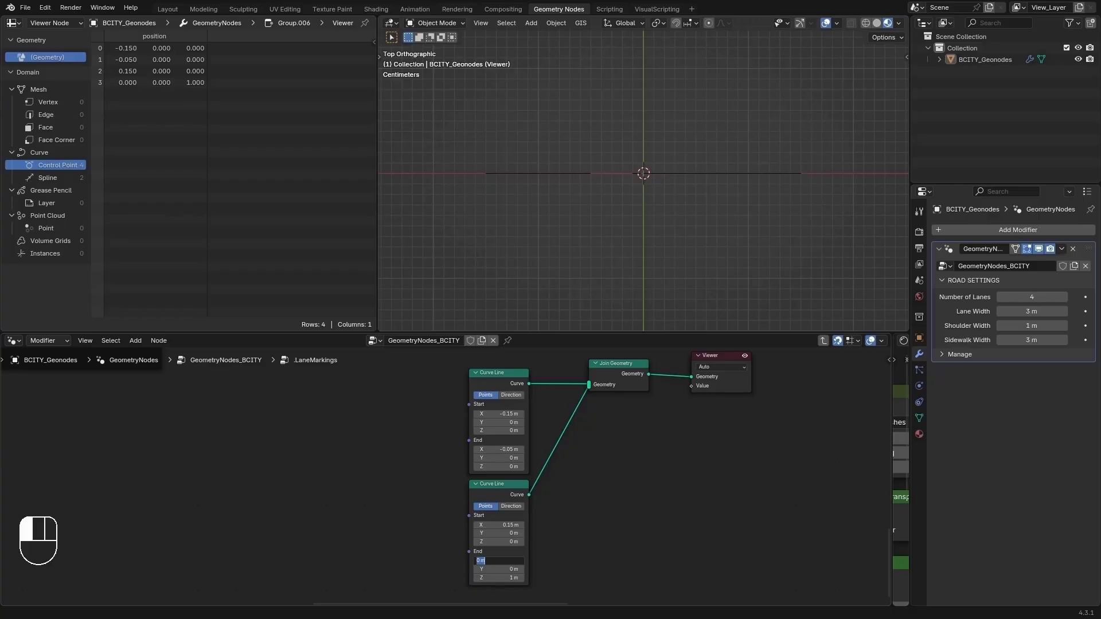
Step: Set the lower Curve Line's Start X to 0.05 m, End X to 0.15 m and End Z to 0 m
{"action": "left_click", "coordinate": [504, 525]}
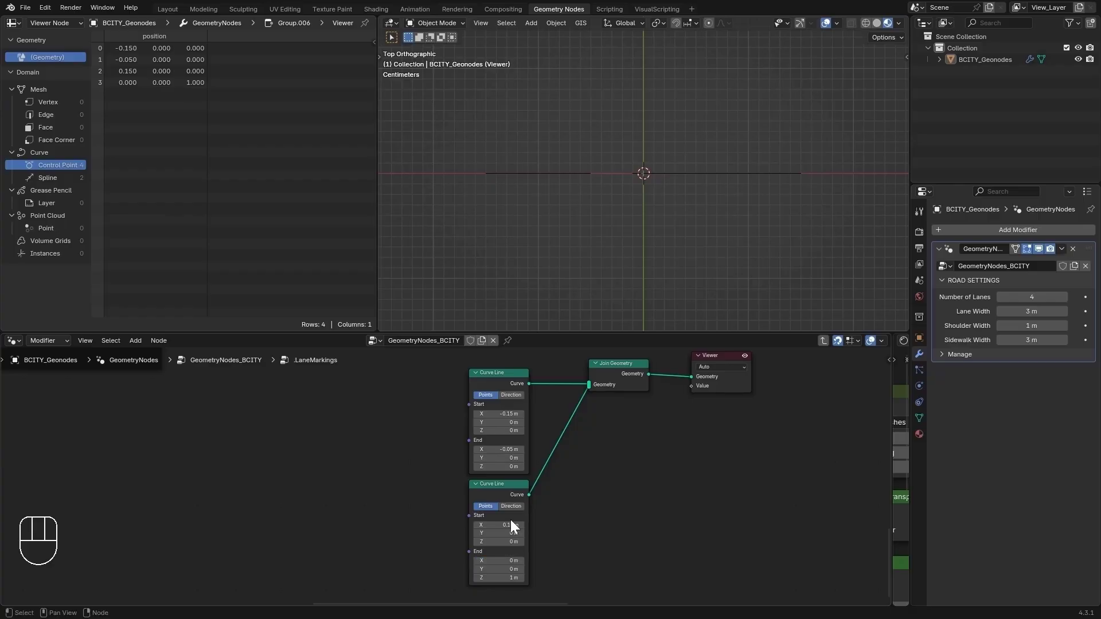
{"action": "type", "text": "0.05"}
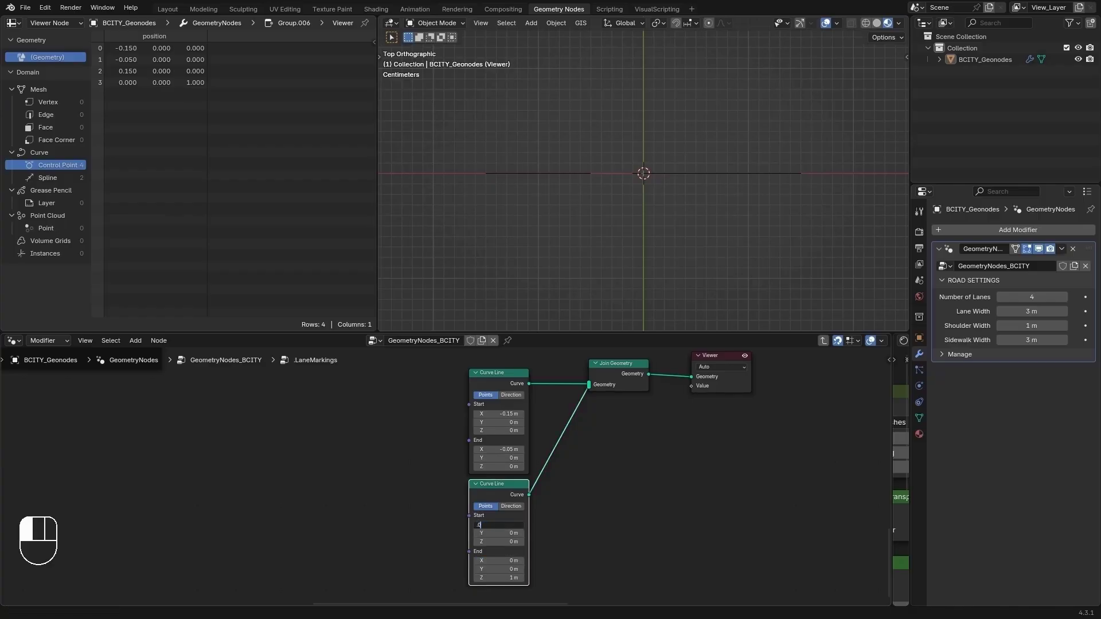
{"action": "key", "text": "Return"}
{"action": "left_click", "coordinate": [507, 560]}
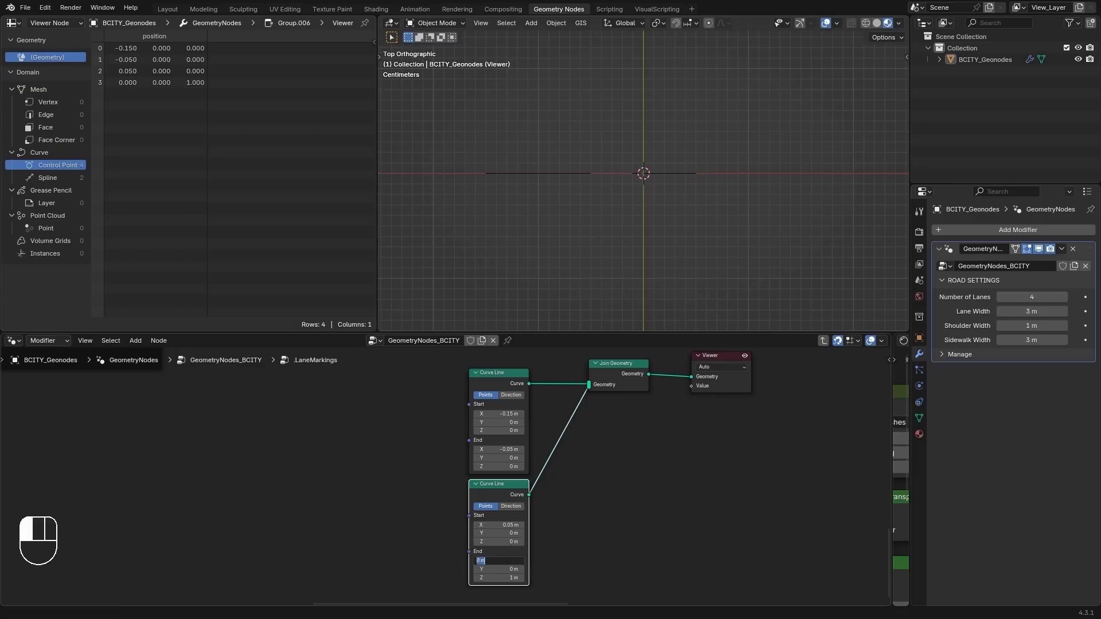
{"action": "key", "text": "BackSpace"}
{"action": "type", "text": ".15"}
{"action": "key", "text": "Return"}
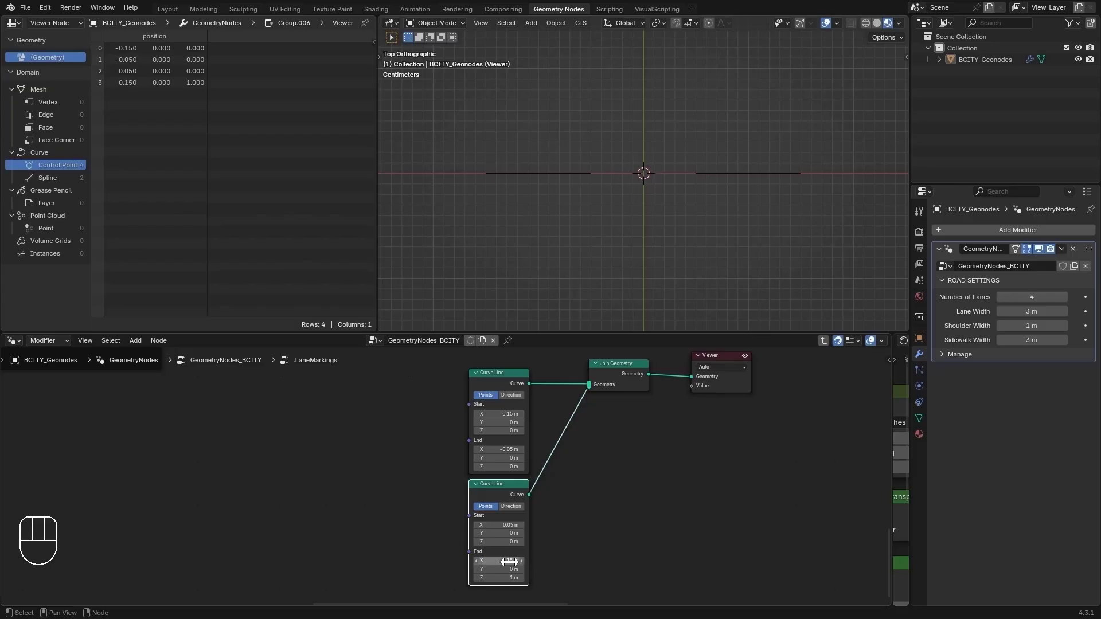
{"action": "left_click_drag", "start_coordinate": [507, 575], "coordinate": [485, 575]}
{"action": "left_click", "coordinate": [620, 486]}
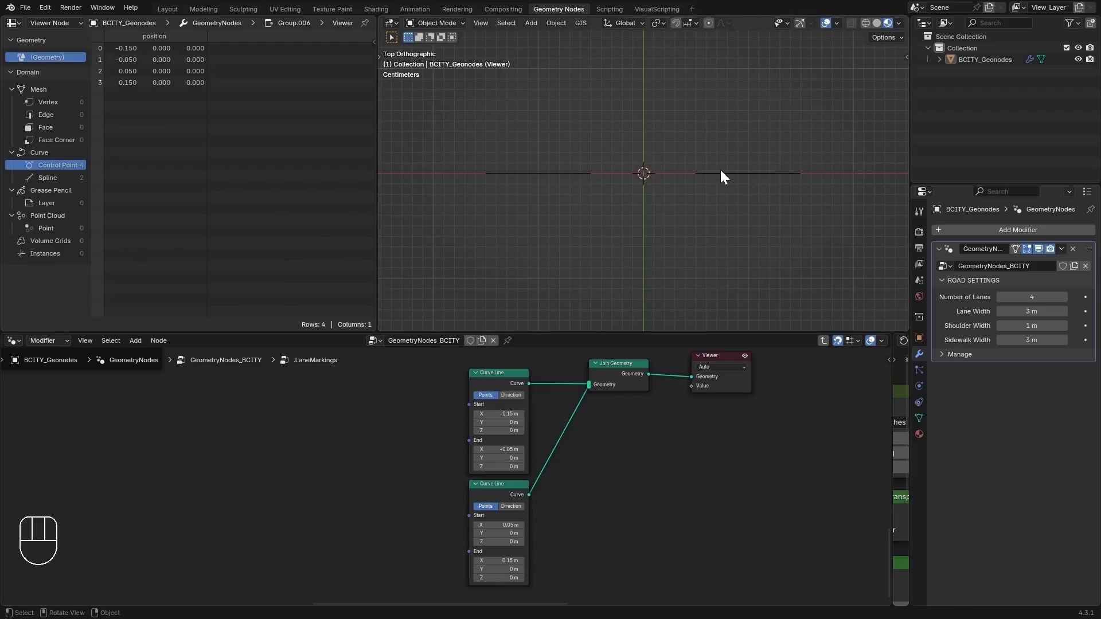
Step: Connect the new Join Geometry output to the Switch's True input and the Switch output to the Capture Attribute's Geometry input
{"action": "scroll", "coordinate": [580, 424], "scroll_direction": "down", "scroll_amount": 3}
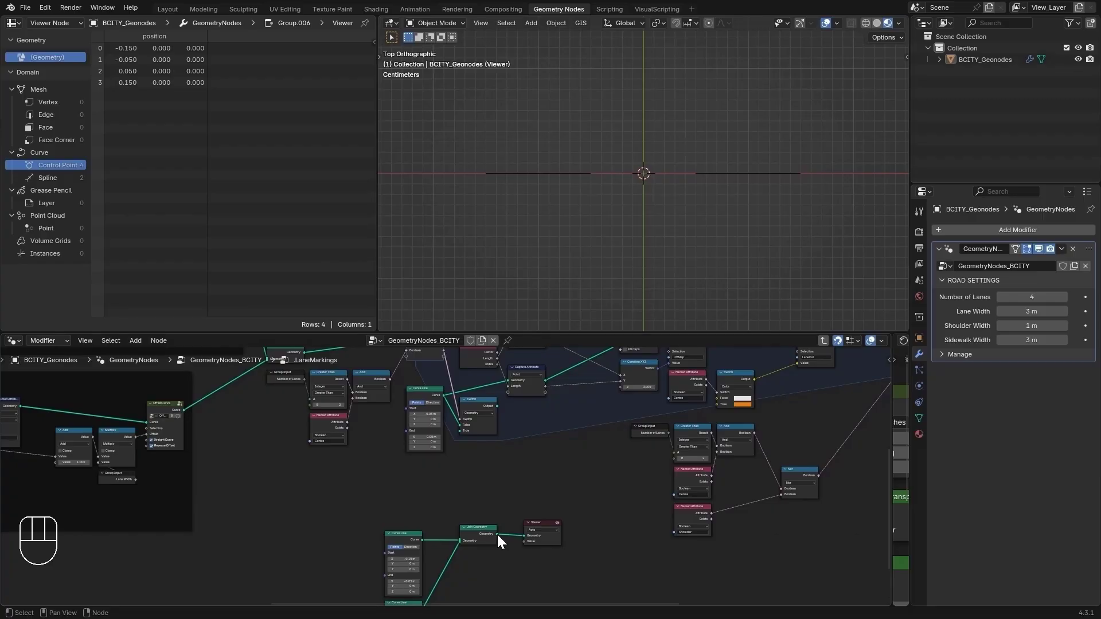
{"action": "left_click_drag", "start_coordinate": [498, 534], "coordinate": [464, 432]}
{"action": "left_click_drag", "start_coordinate": [499, 405], "coordinate": [511, 380]}
Step: Delete the Viewer node and move the two new Curve Lines with their Join Geometry close to the Switch, below the original Curve Line
{"action": "left_click", "coordinate": [533, 523]}
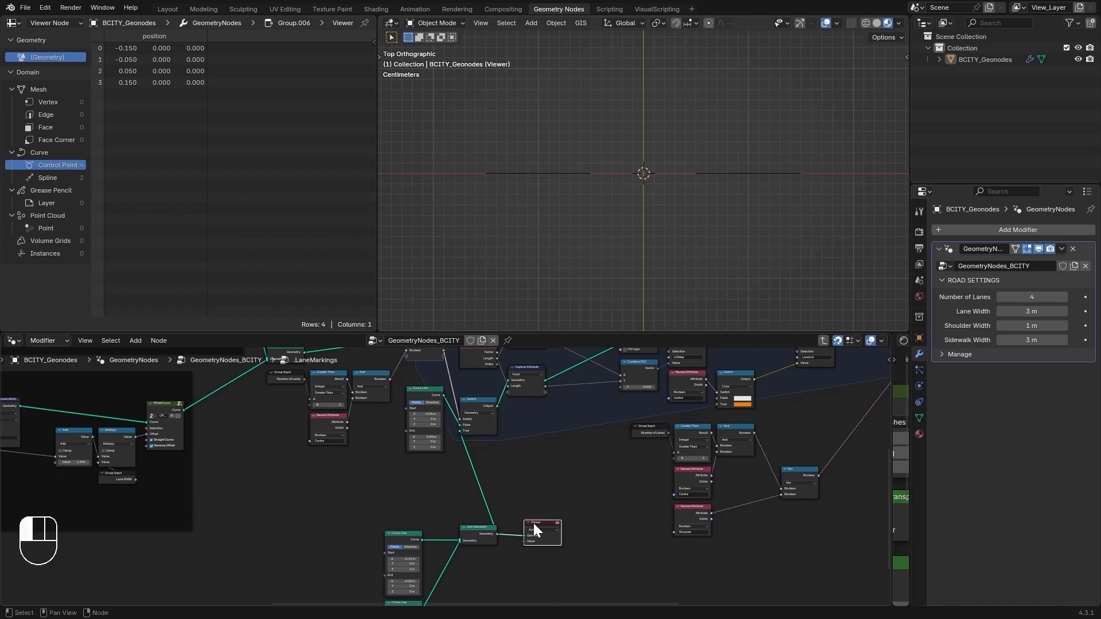
{"action": "key", "text": "x"}
{"action": "left_click_drag", "start_coordinate": [371, 523], "coordinate": [486, 601]}
{"action": "key", "text": "g"}
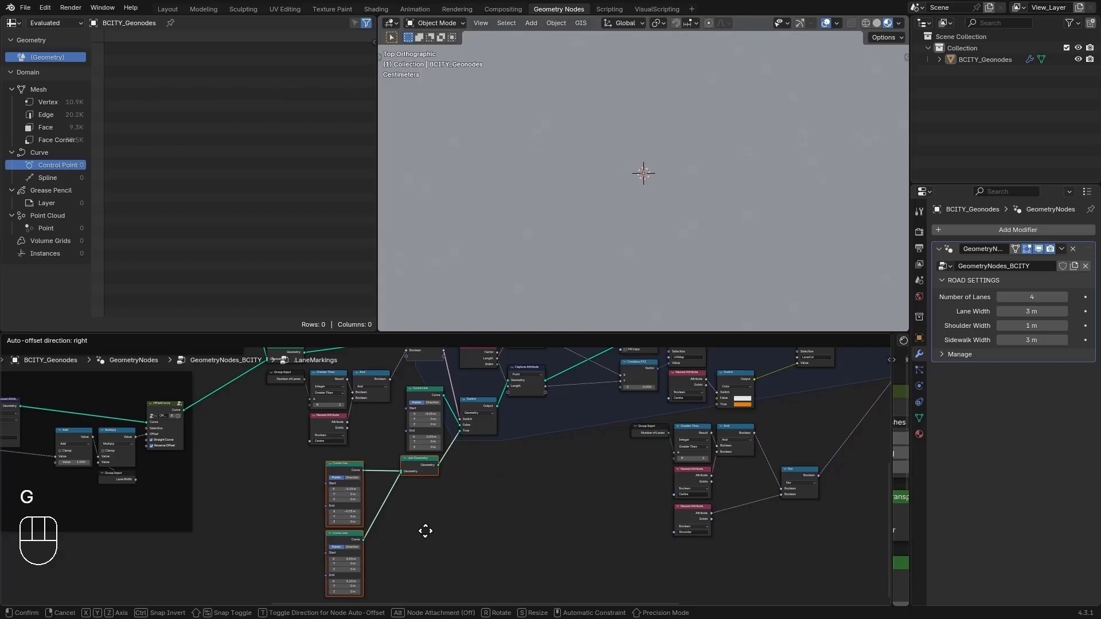
{"action": "left_click", "coordinate": [430, 531]}
{"action": "key", "text": "alt+a"}
Step: Examine the double centre line on the roads around the intersection in the 3D view
{"action": "key", "text": "shift+z"}
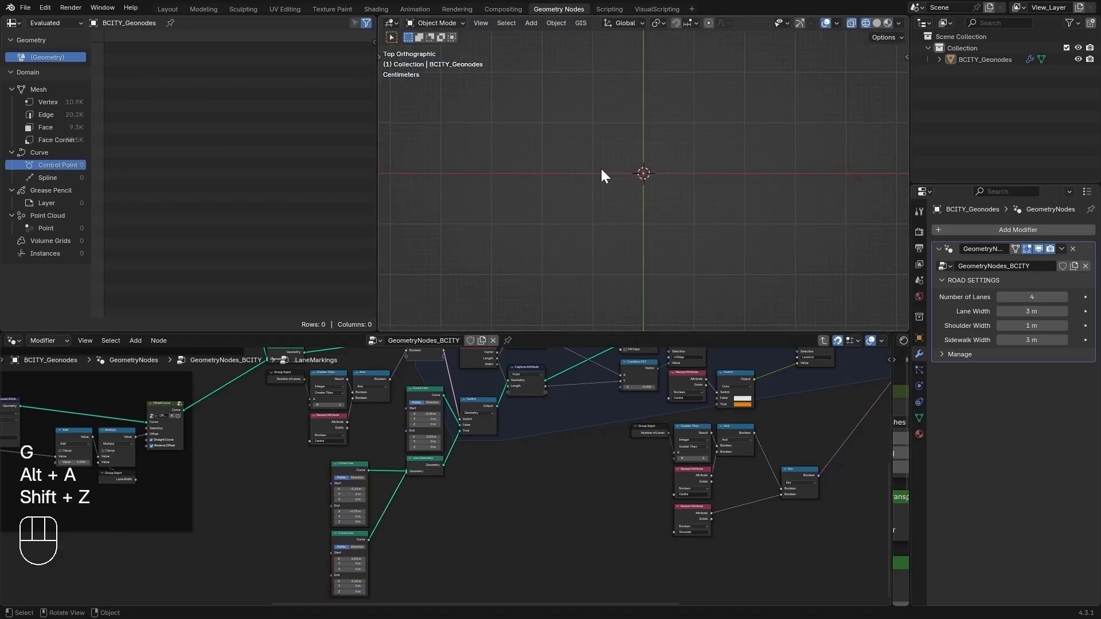
{"action": "scroll", "coordinate": [652, 212], "scroll_direction": "down", "scroll_amount": 10}
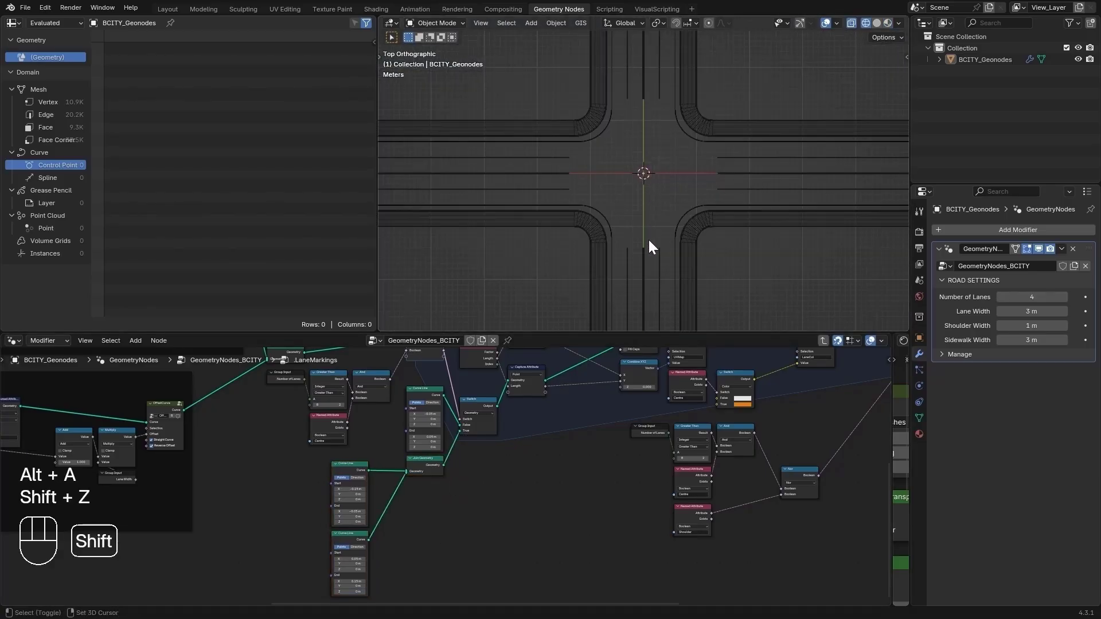
{"action": "key", "text": "shift+z"}
{"action": "mouse_move", "coordinate": [649, 185]}
{"action": "middle_mouse_down"}
{"action": "mouse_move", "coordinate": [649, 236]}
{"action": "mouse_move", "coordinate": [653, 185]}
{"action": "mouse_move", "coordinate": [649, 197]}
{"action": "middle_mouse_up"}
{"action": "scroll", "coordinate": [649, 198], "scroll_direction": "up", "scroll_amount": 4}
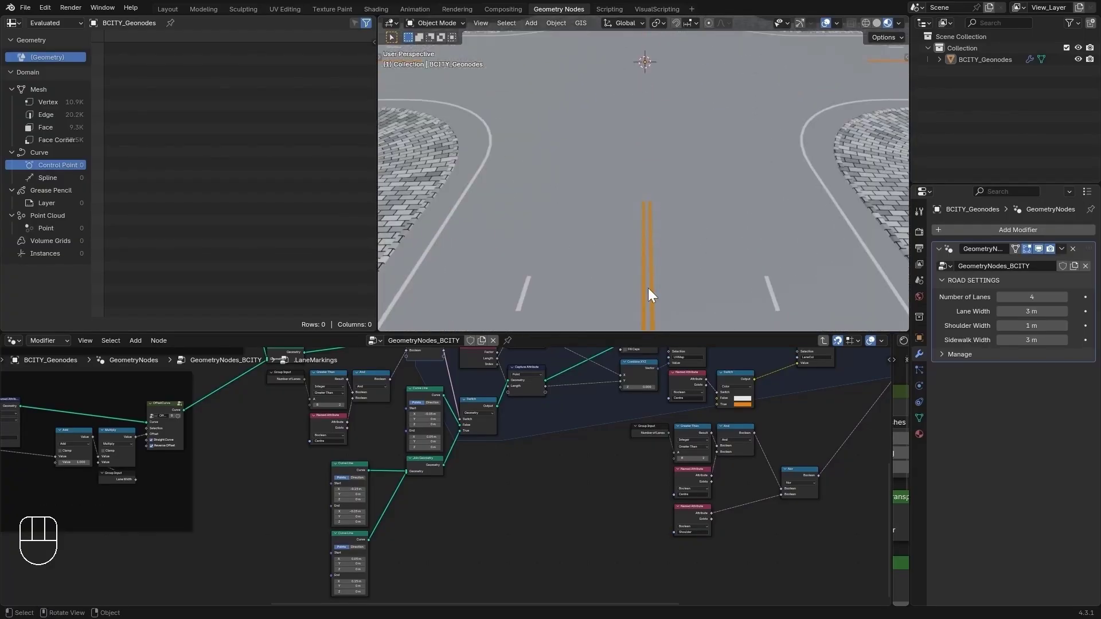
{"action": "scroll", "coordinate": [634, 239], "scroll_direction": "down", "scroll_amount": 3}
{"action": "middle_click_drag", "start_coordinate": [635, 238], "coordinate": [727, 229]}
{"action": "scroll", "coordinate": [727, 229], "scroll_direction": "down", "scroll_amount": 4}
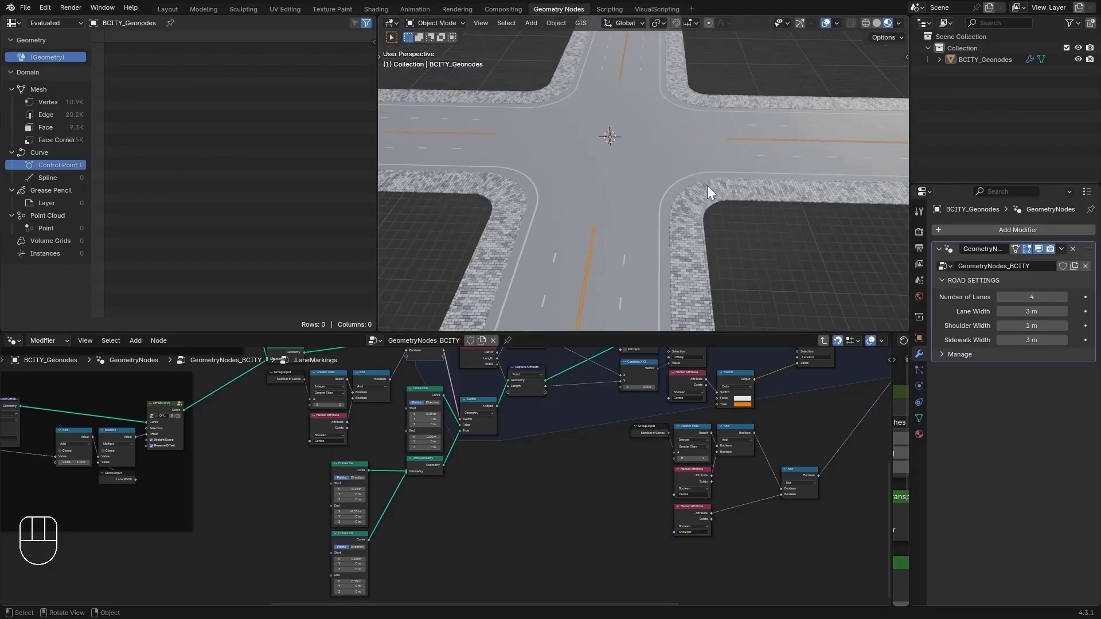
Step: Reduce the Number of Lanes to 2 and check the centre line on the two-lane roads
{"action": "left_click", "coordinate": [1002, 297]}
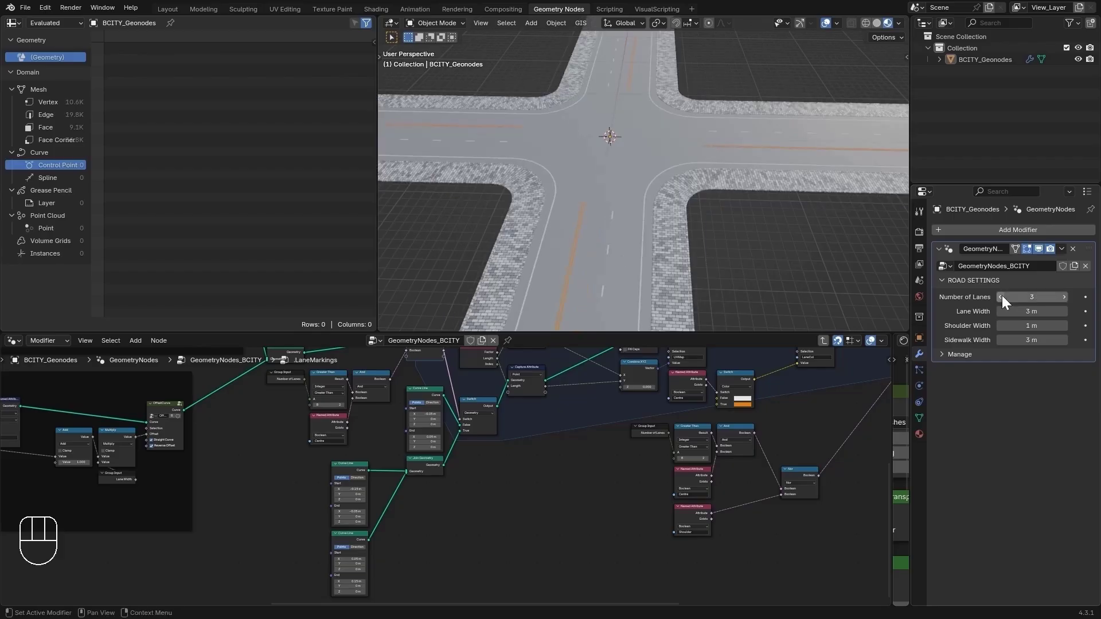
{"action": "left_click", "coordinate": [1001, 297]}
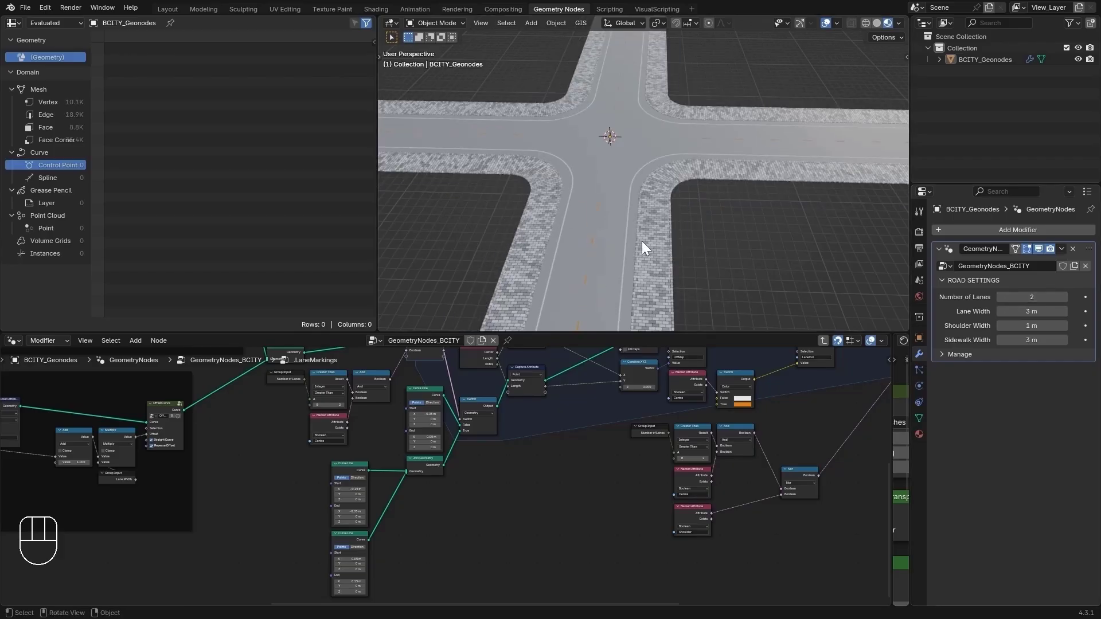
{"action": "scroll", "coordinate": [642, 241], "scroll_direction": "up", "scroll_amount": 3}
{"action": "middle_click_drag", "start_coordinate": [743, 218], "coordinate": [706, 217]}
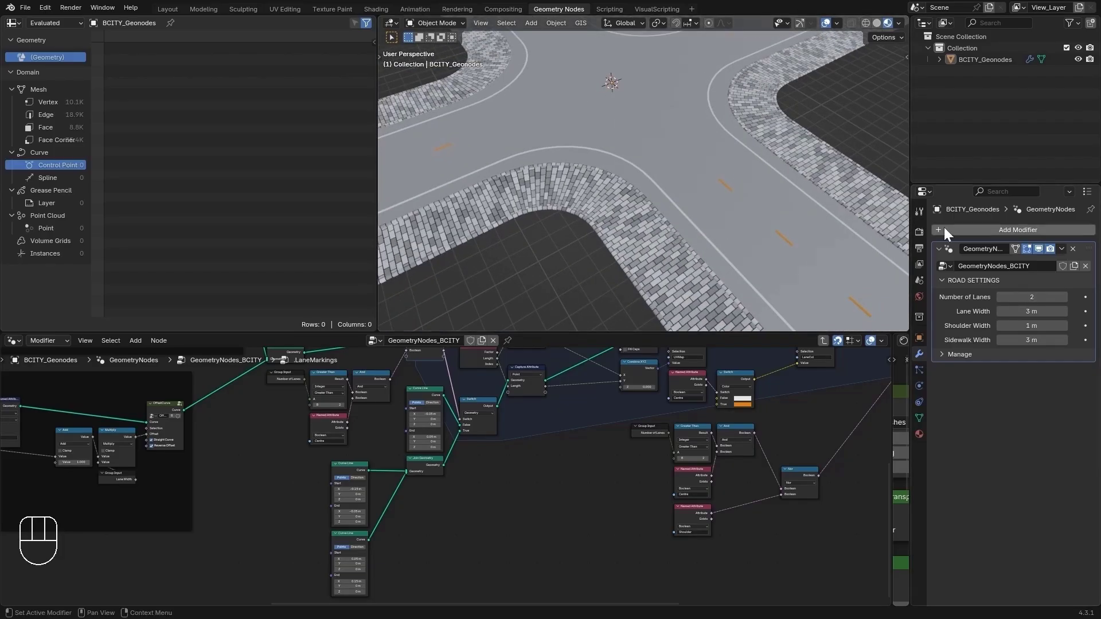
Step: Raise the Number of Lanes to 6 and check the lane markings around the intersection
{"action": "left_click", "coordinate": [1063, 296]}
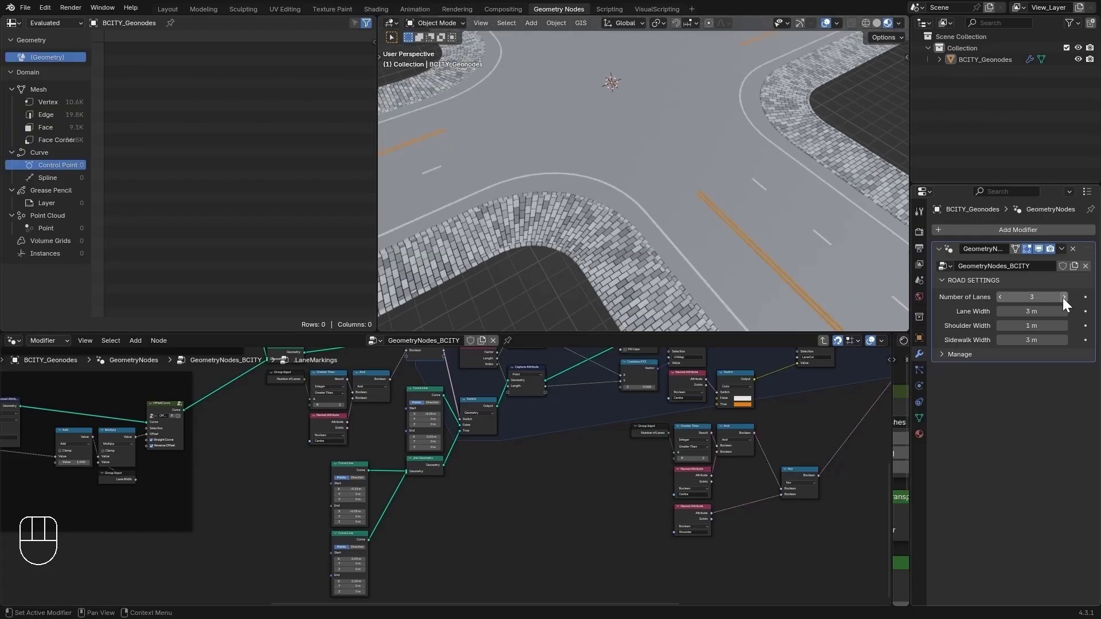
{"action": "left_click", "coordinate": [1064, 297]}
{"action": "left_click", "coordinate": [1064, 296]}
{"action": "left_click", "coordinate": [1064, 297]}
{"action": "scroll", "coordinate": [800, 236], "scroll_direction": "down", "scroll_amount": 5}
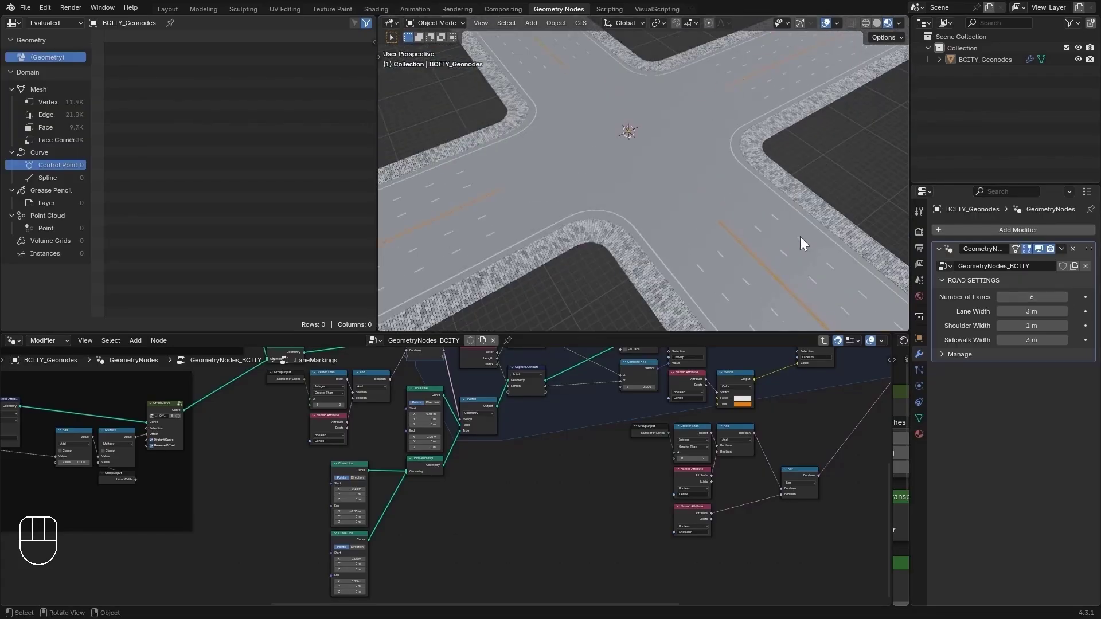
{"action": "middle_click_drag", "start_coordinate": [800, 236], "coordinate": [744, 209]}
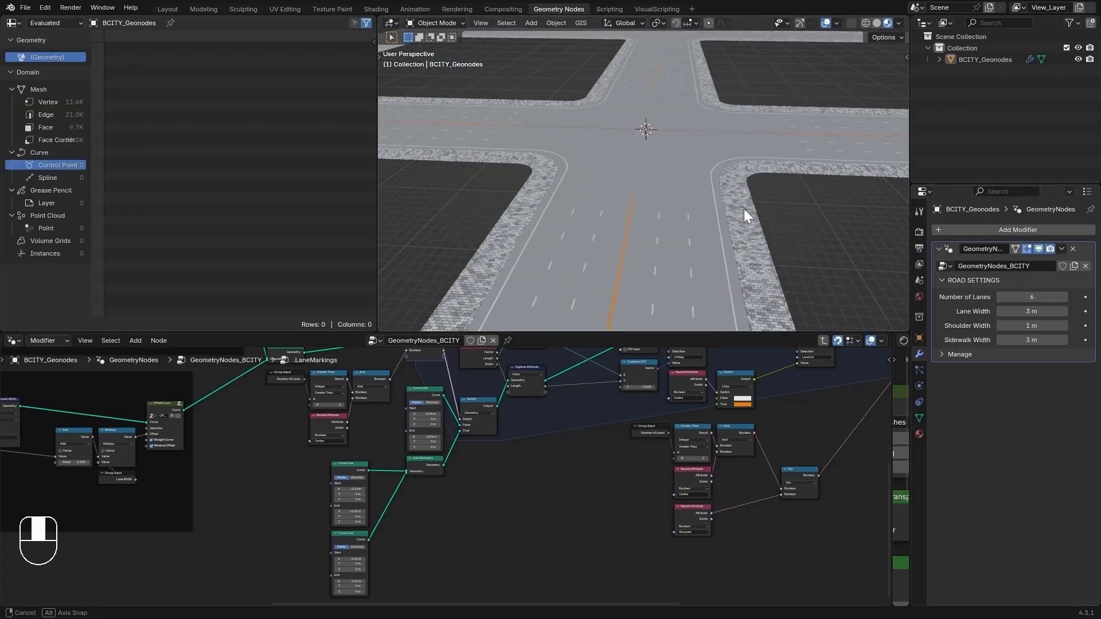
Step: Set the Number of Lanes to 4 and inspect the intersection's markings
{"action": "left_click", "coordinate": [1000, 297]}
{"action": "left_click", "coordinate": [1000, 297]}
{"action": "scroll", "coordinate": [627, 210], "scroll_direction": "up", "scroll_amount": 2}
{"action": "middle_click_drag", "start_coordinate": [628, 210], "coordinate": [635, 241]}
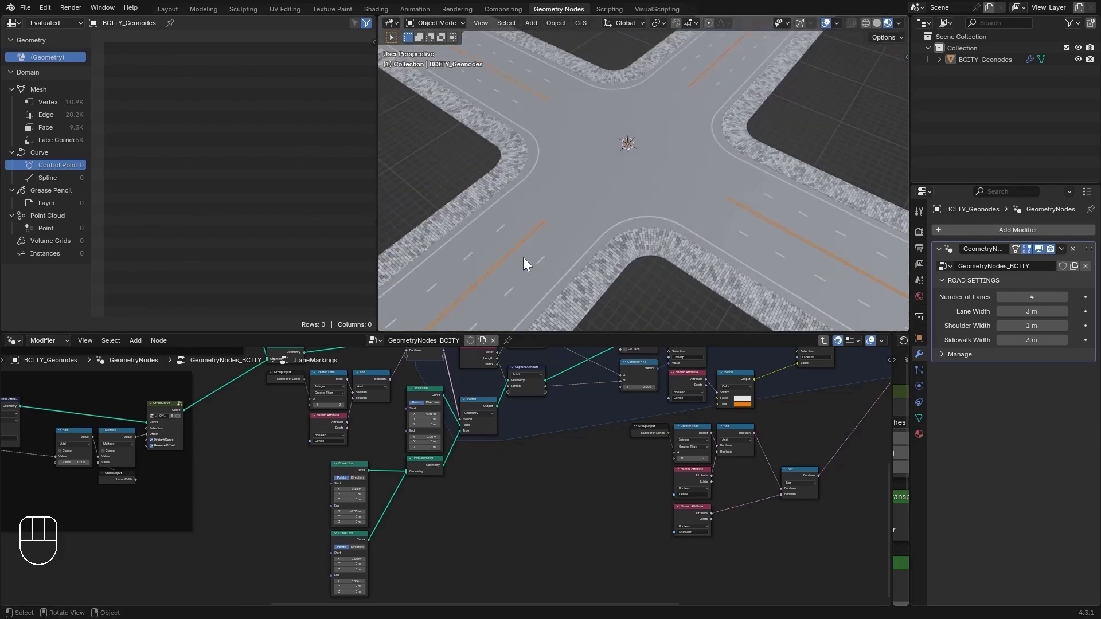